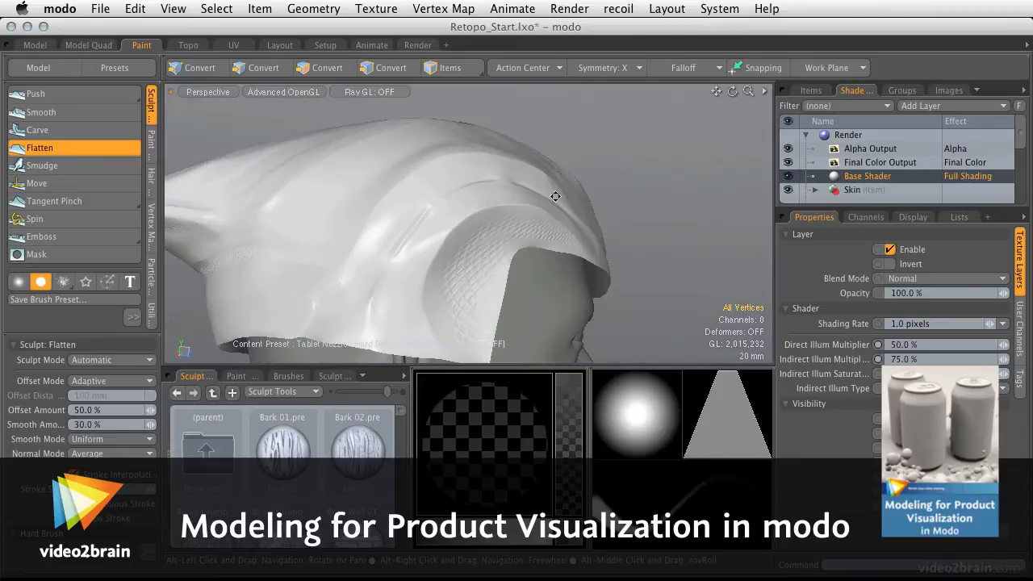
Switch to the Topo workspace to work on the sculpted helmet's topology.
mouse_move(351, 176)
left_mouse_down("alt")
mouse_move(519, 201)
mouse_move(392, 237)
left_mouse_up("alt")
mouse_move(549, 189)
left_mouse_down("alt")
mouse_move(359, 245)
mouse_move(568, 236)
mouse_move(430, 203)
mouse_move(468, 219)
left_mouse_up("alt")
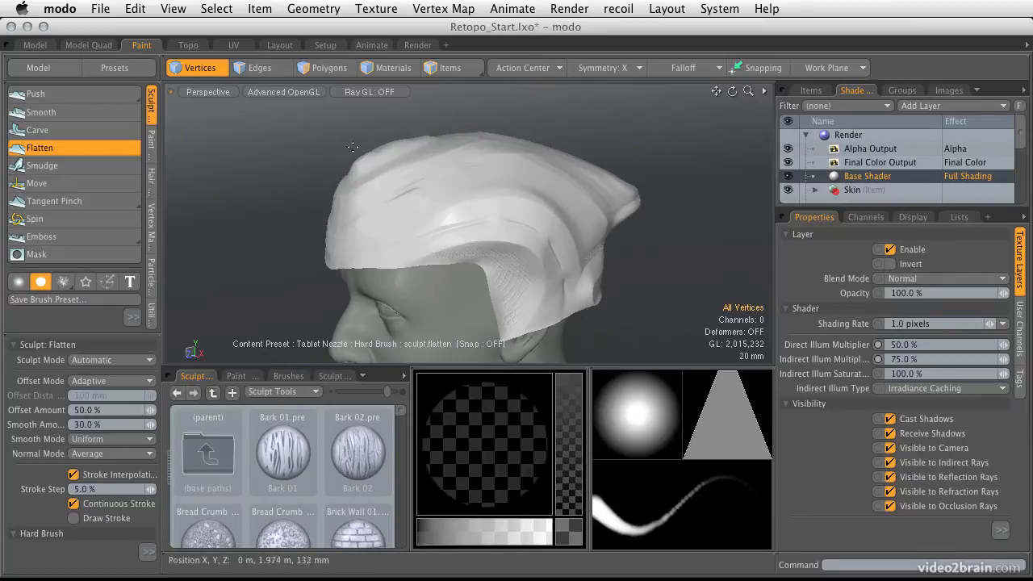
left_click(189, 46)
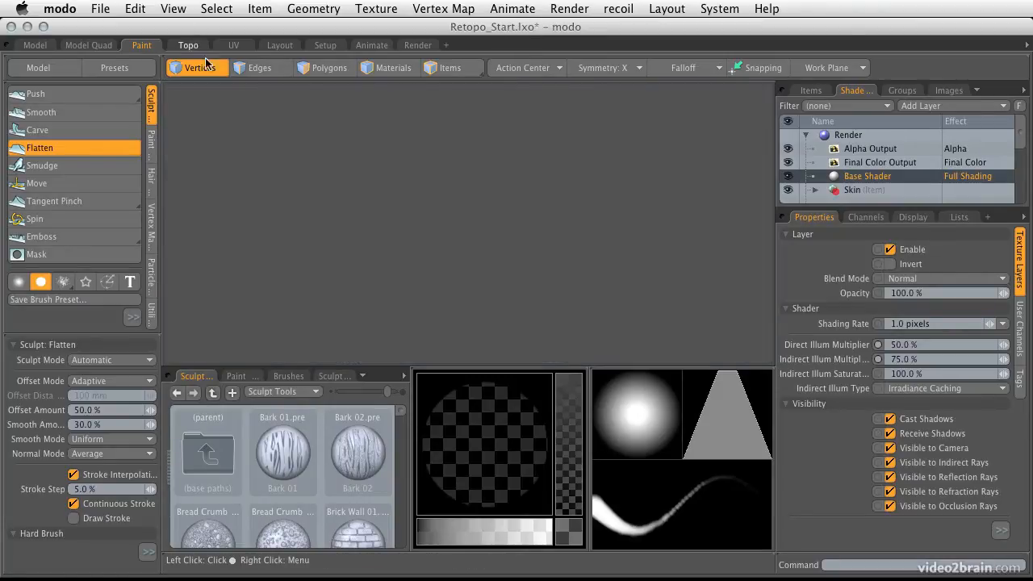
left_click_drag(426, 376, 442, 253, "alt")
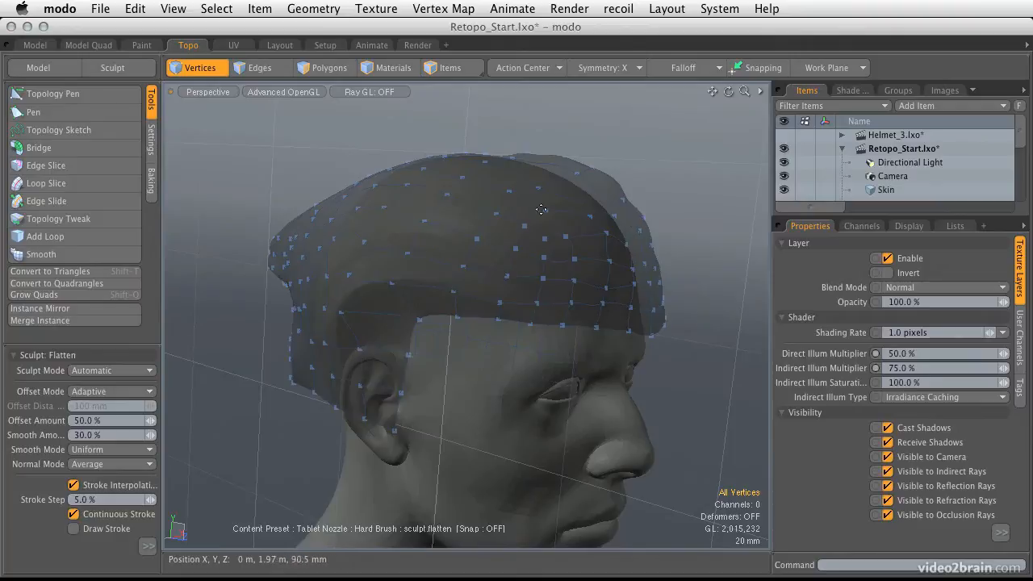
Hide the Skin head mesh and add a new empty mesh item to the Retopo_Start.lxo scene.
left_click_drag(1021, 135, 1021, 143)
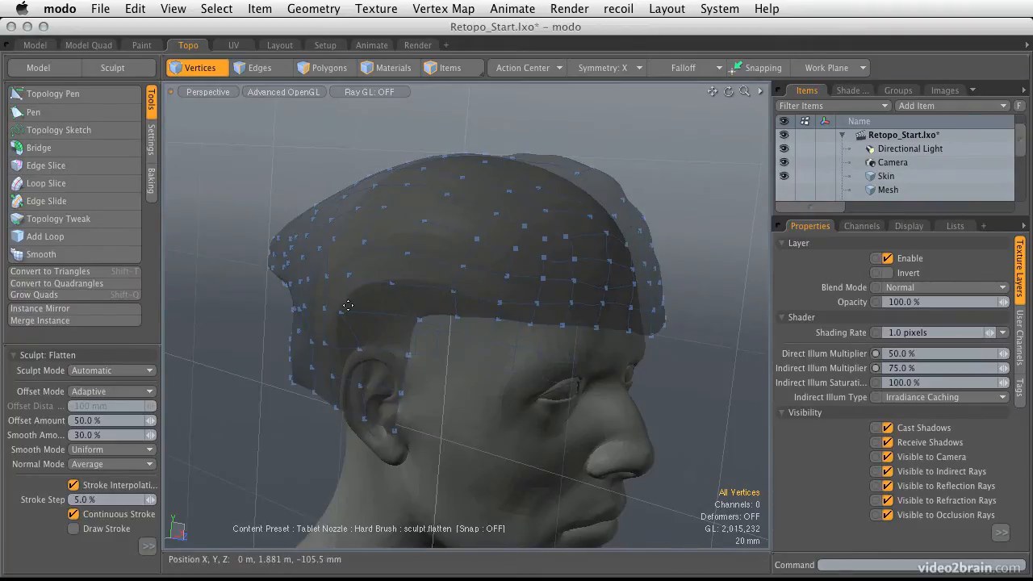
left_click_drag(299, 218, 492, 223, "alt")
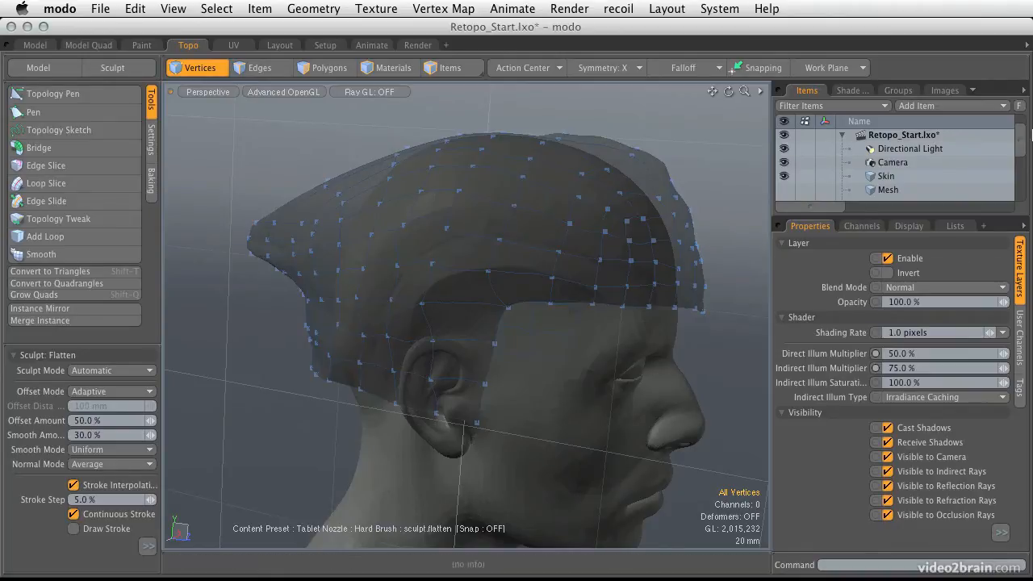
left_click_drag(1025, 142, 1026, 171)
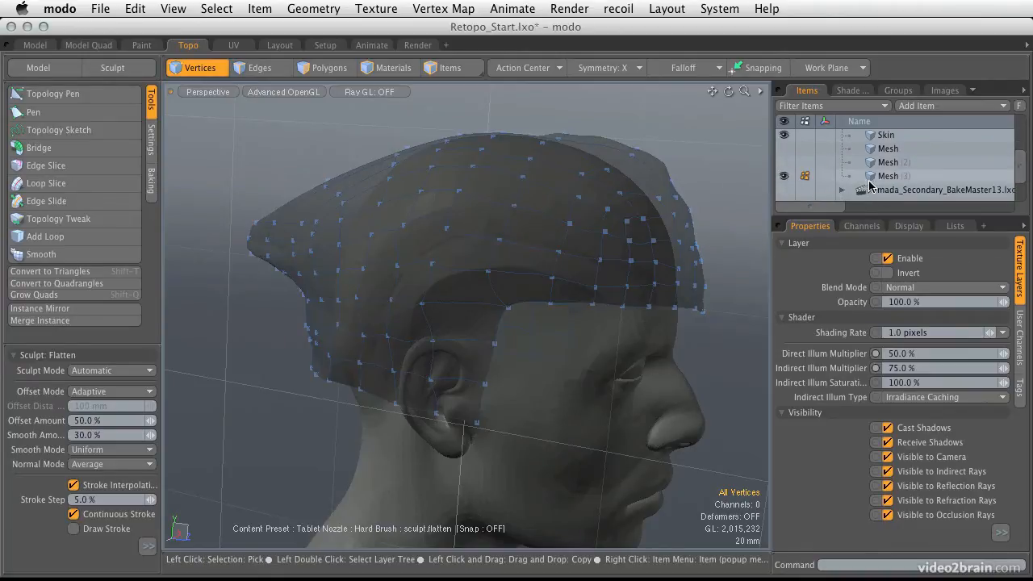
left_click_drag(586, 385, 448, 322, "alt")
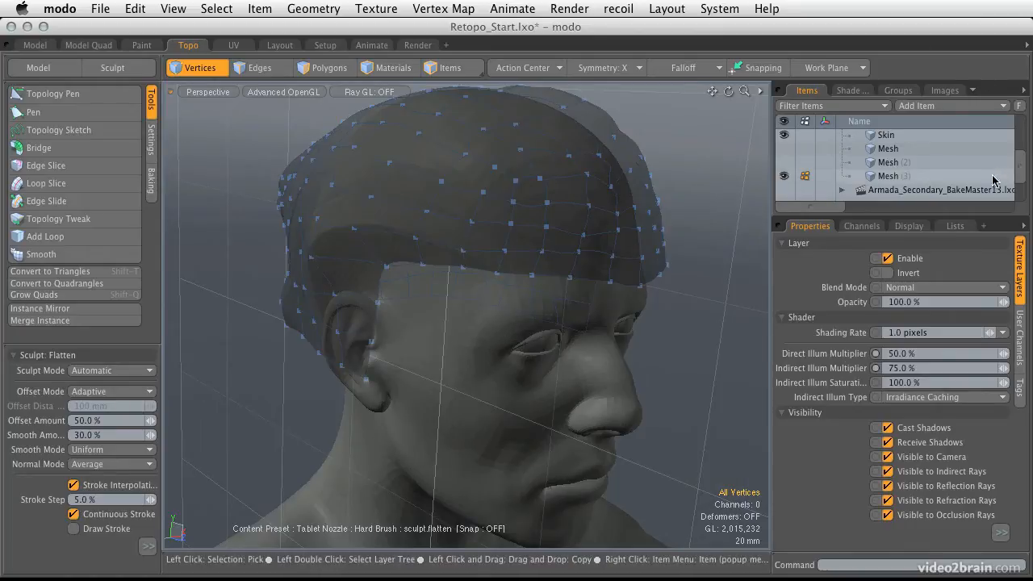
left_click(785, 137)
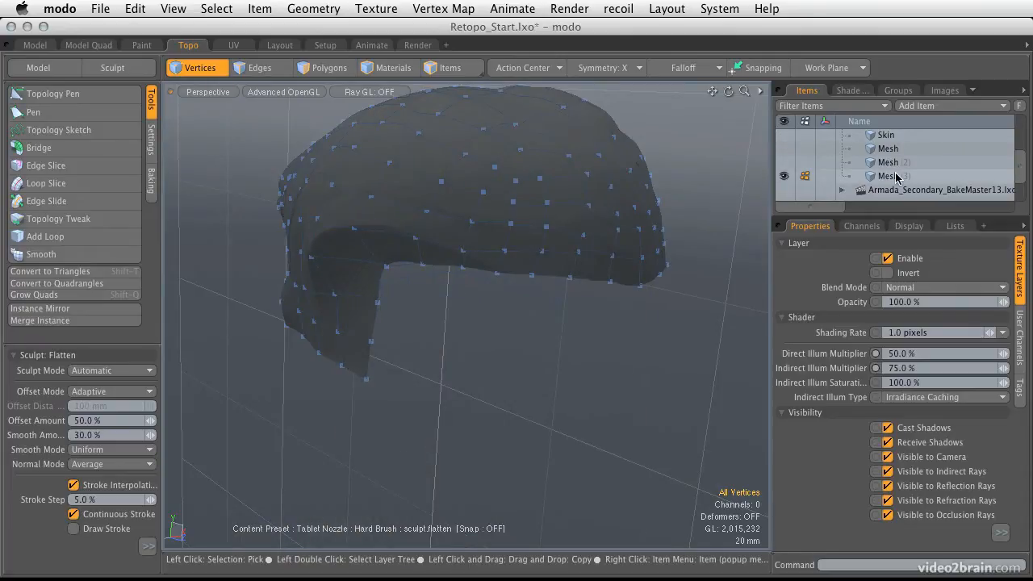
key("n")
Examine the sculpted helmet's surface from the side, back and front.
left_click_drag(476, 245, 592, 270, "alt")
left_click_drag(619, 232, 480, 274, "alt")
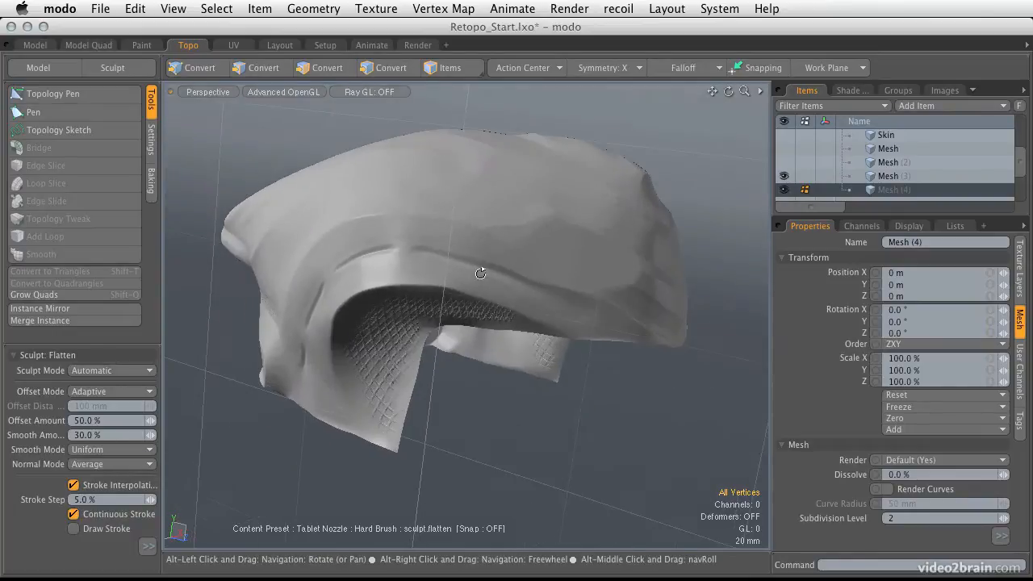
left_click_drag(453, 227, 522, 249, "alt")
left_click_drag(613, 270, 574, 298, "alt")
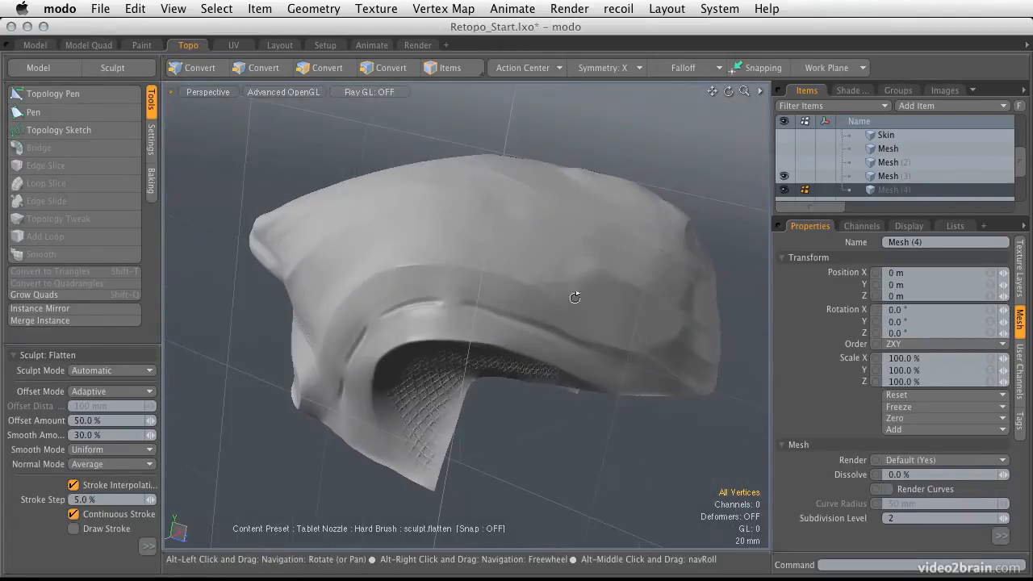
left_click_drag(481, 225, 469, 215, "alt")
left_click_drag(358, 178, 317, 282, "alt")
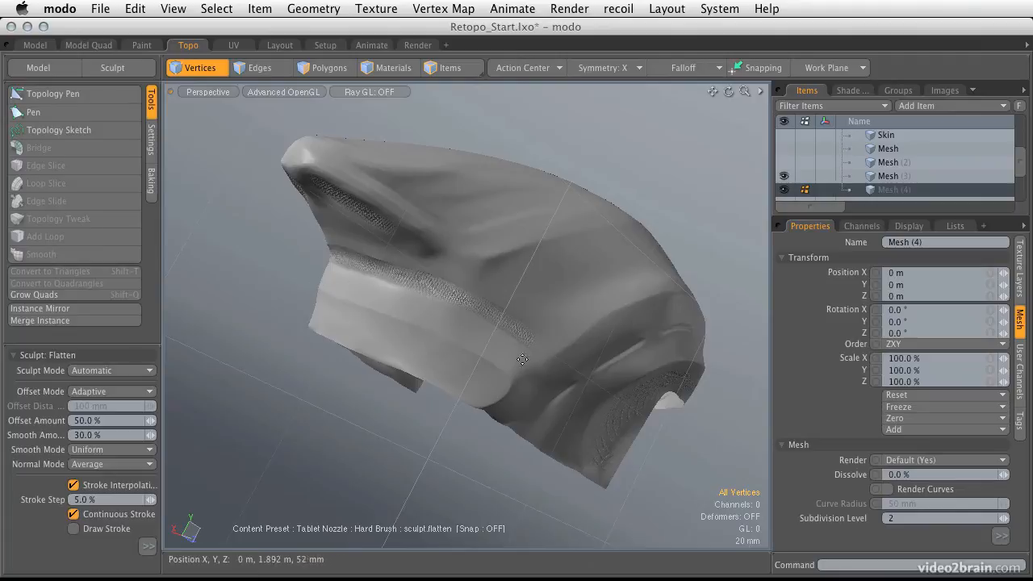
left_click_drag(599, 284, 377, 289, "alt")
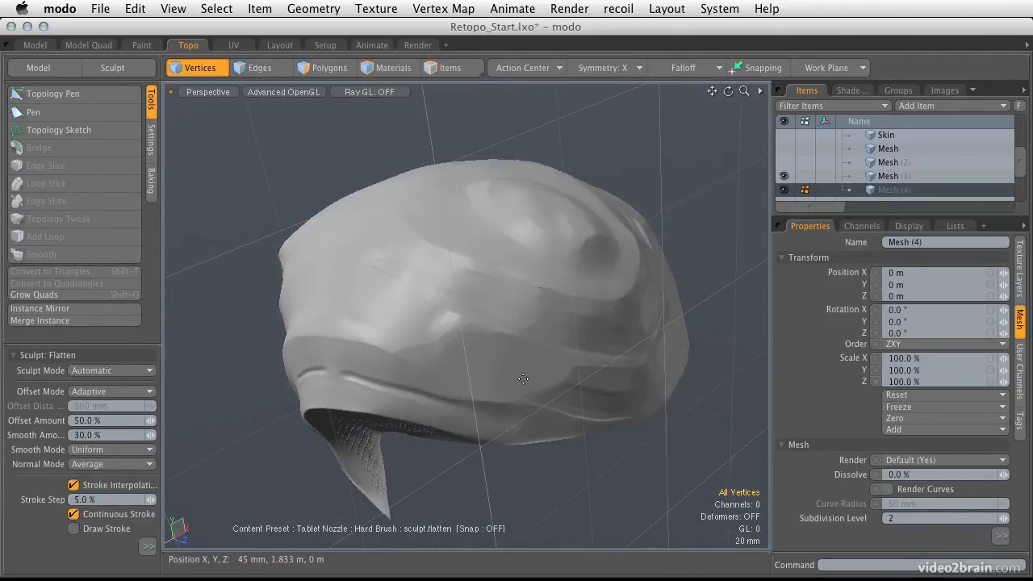
left_click_drag(615, 259, 330, 195, "alt")
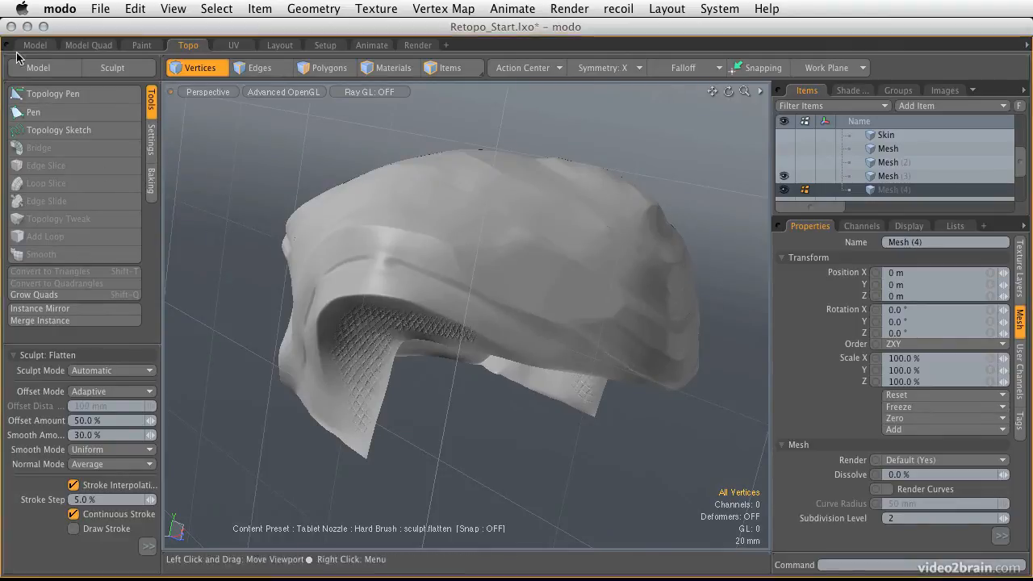
left_click(63, 116)
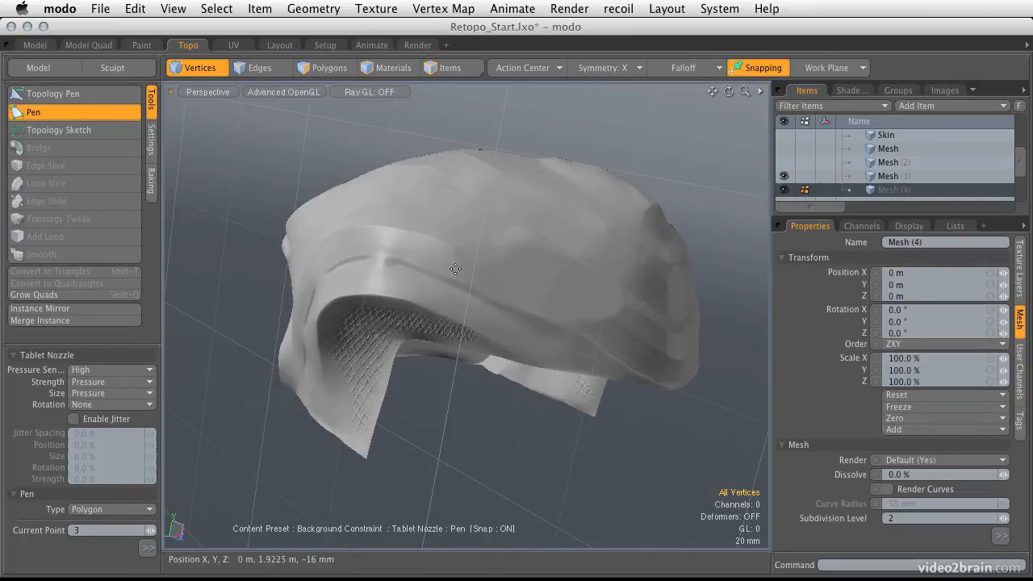
left_click_drag(667, 293, 517, 295, "alt")
scroll(517, 295, "up", 3)
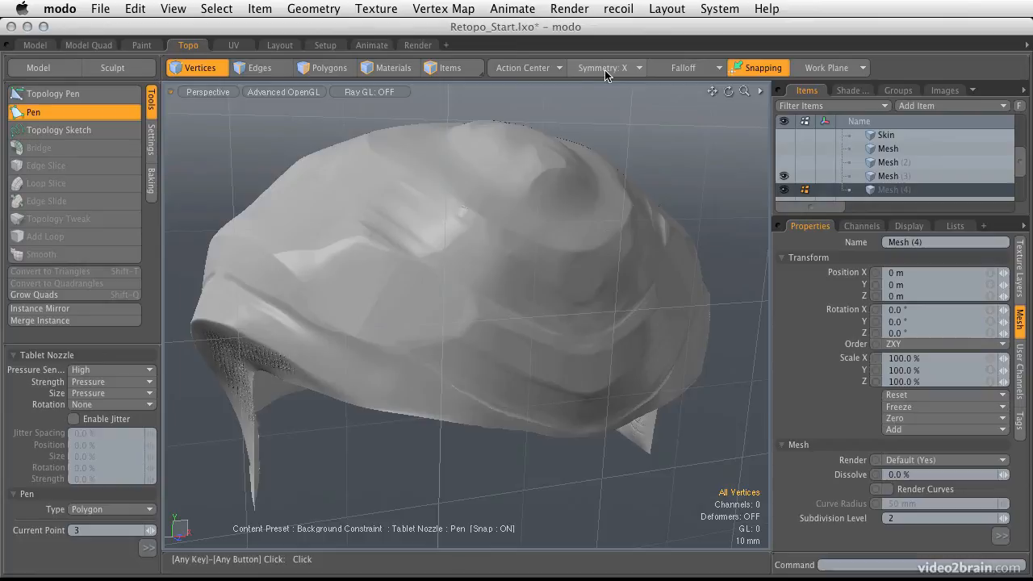
left_click_drag(387, 275, 316, 300, "alt")
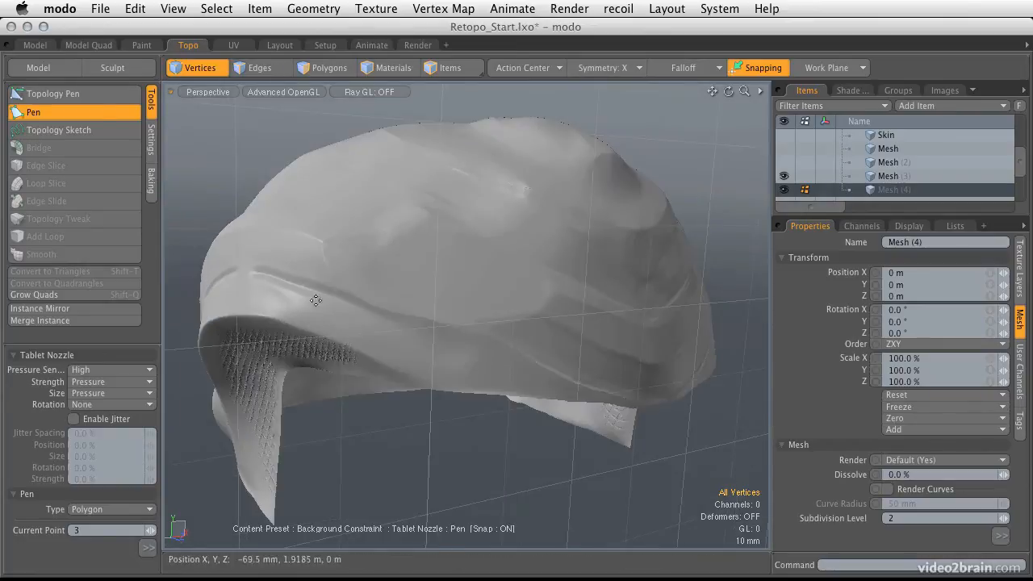
left_click_drag(553, 225, 479, 245, "alt")
left_click_drag(574, 311, 470, 295, "alt")
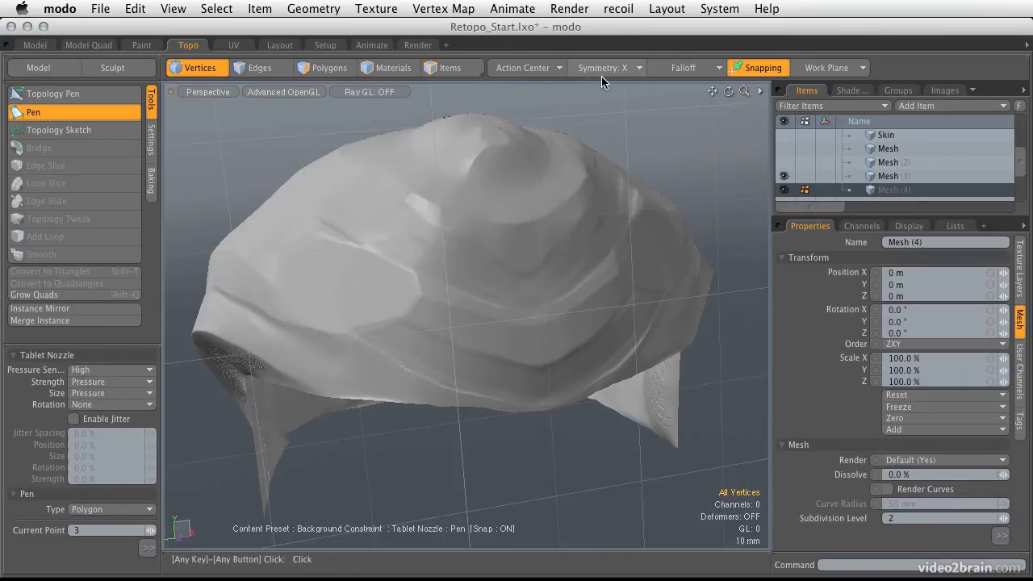
left_click_drag(458, 336, 510, 327, "alt")
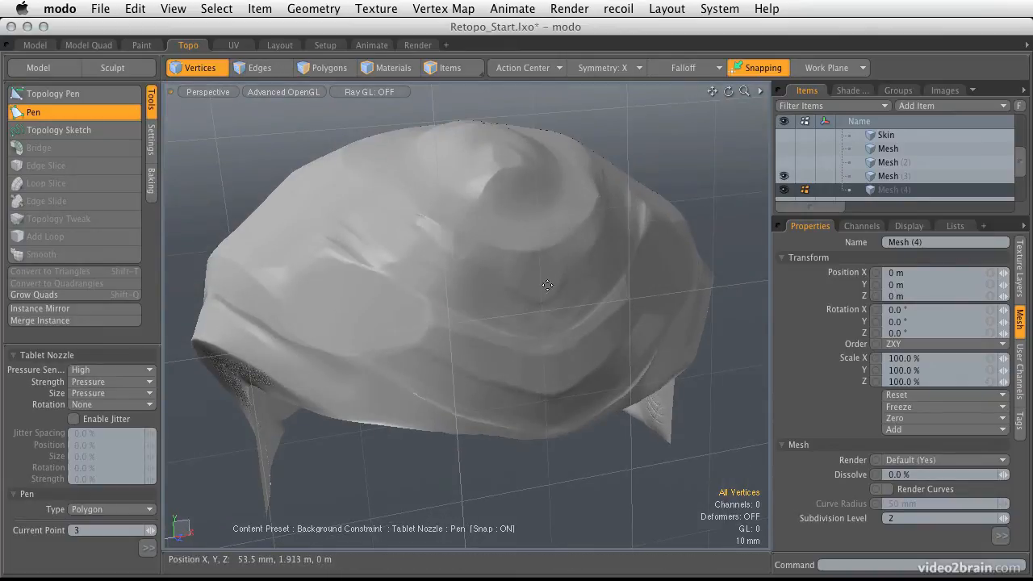
left_click_drag(547, 285, 477, 286, "alt")
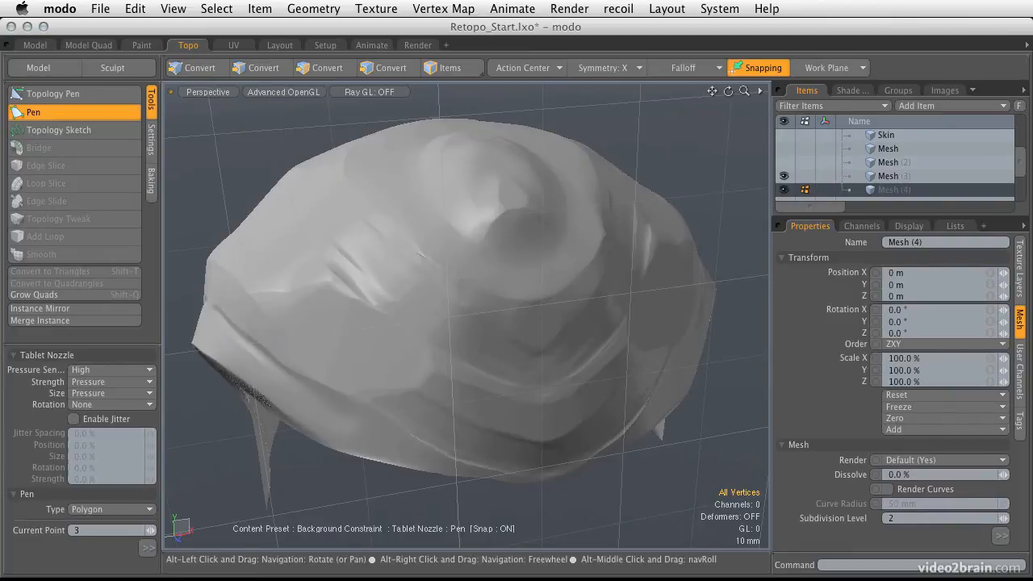
left_click_drag(418, 309, 448, 294, "alt")
key("q")
Start the Pen tool with the Polygon type and Make Quads enabled, constrained to the background helmet.
left_click_drag(468, 379, 258, 230, "alt")
left_click(35, 112)
left_click_drag(517, 306, 580, 223, "alt")
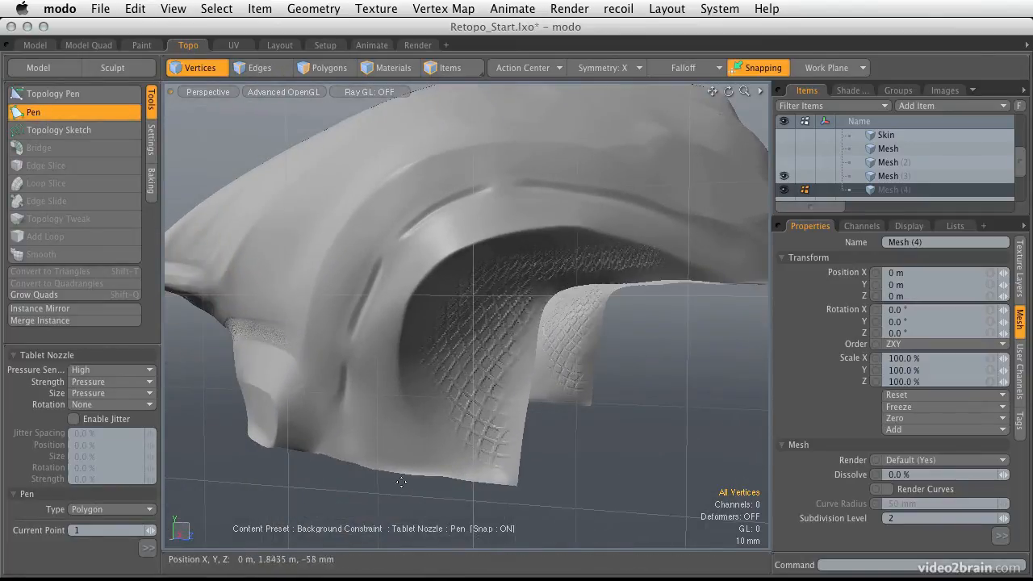
left_click_drag(428, 517, 357, 247, "alt")
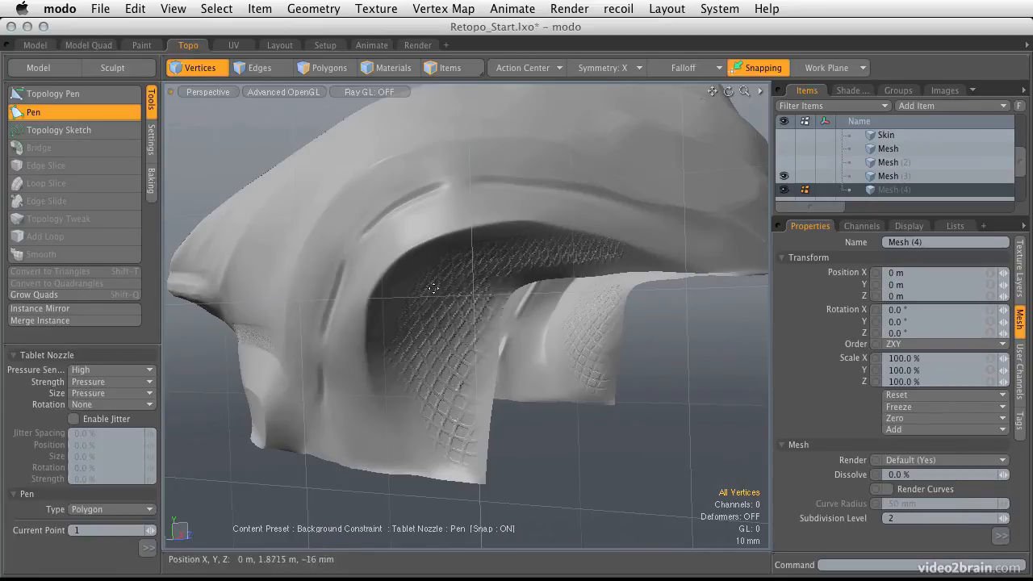
left_click_drag(479, 229, 627, 272, "alt")
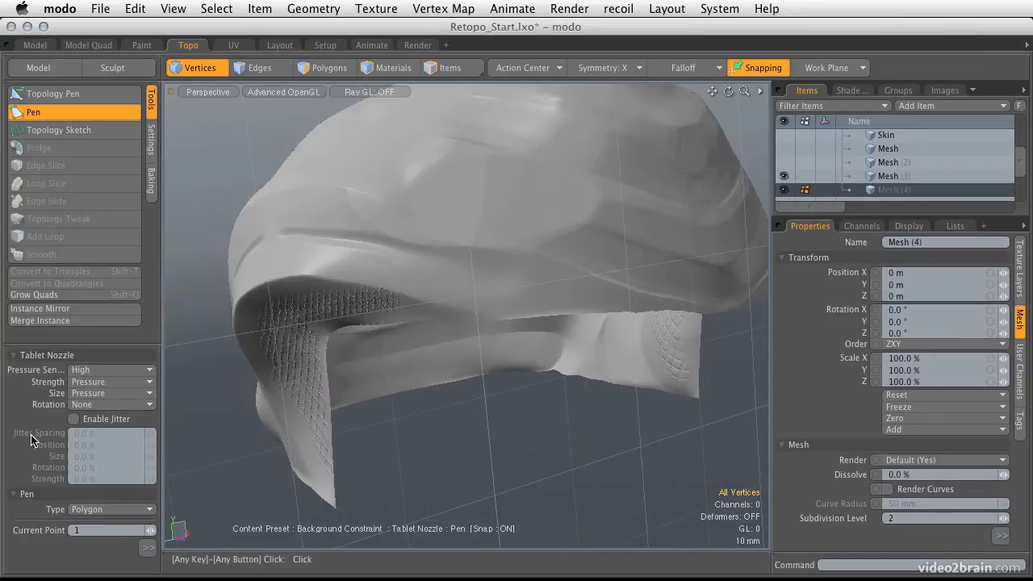
scroll(15, 450, "down", 5)
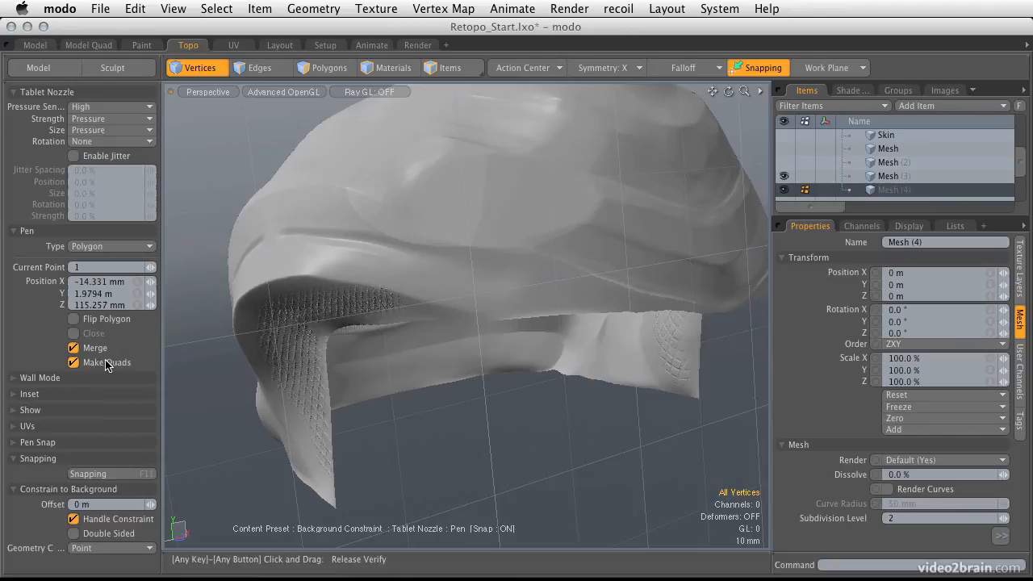
left_click_drag(493, 272, 504, 293, "alt")
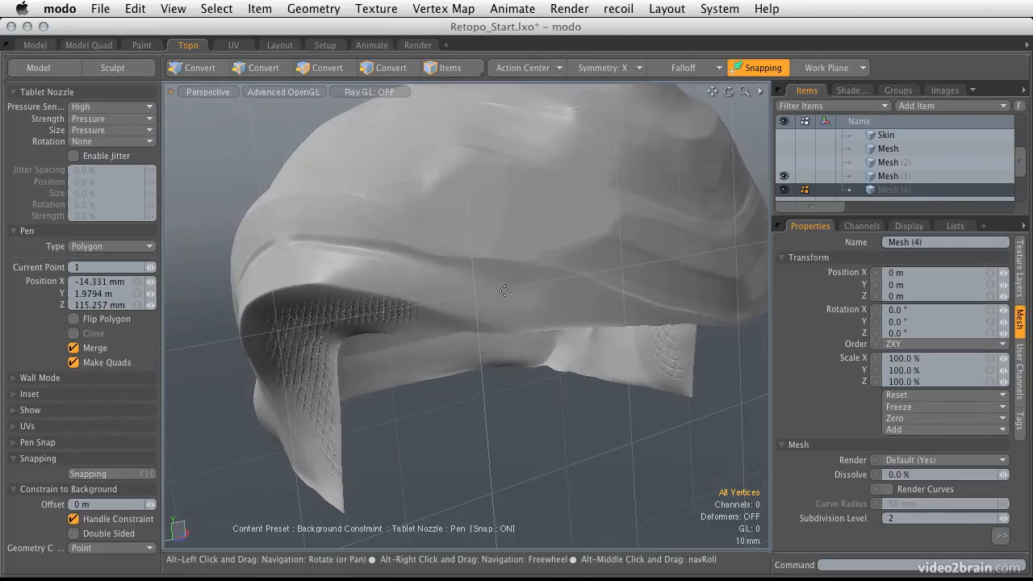
Draw the first mirrored quad on the helmet's lower front rim, above the face opening.
left_click(511, 326)
left_click(544, 307)
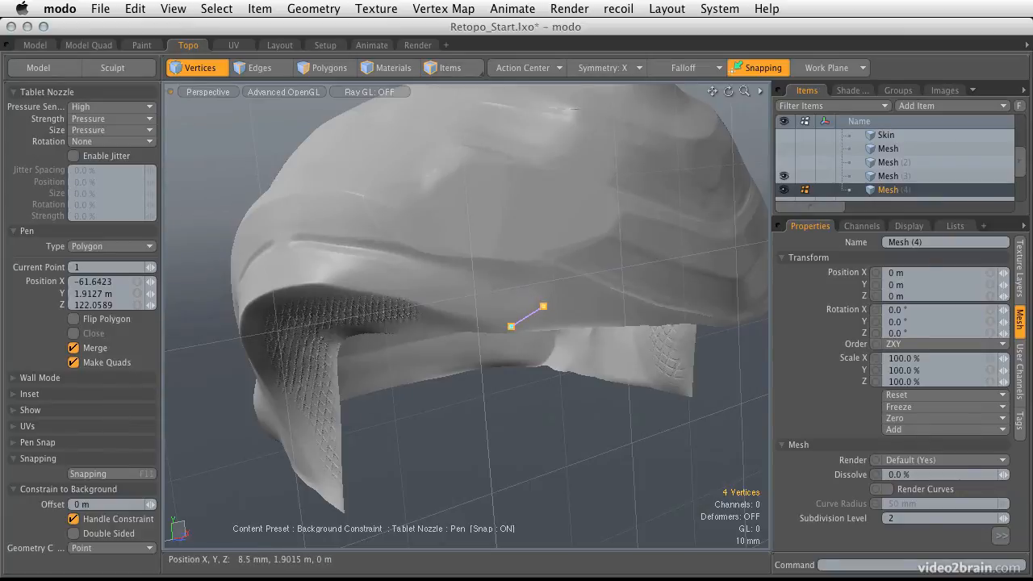
left_click(488, 292)
mouse_move(488, 292)
left_mouse_down("alt")
mouse_move(591, 224)
mouse_move(567, 320)
mouse_move(385, 288)
mouse_move(408, 355)
mouse_move(439, 299)
mouse_move(487, 284)
left_mouse_up("alt")
scroll(492, 295, "up", 3)
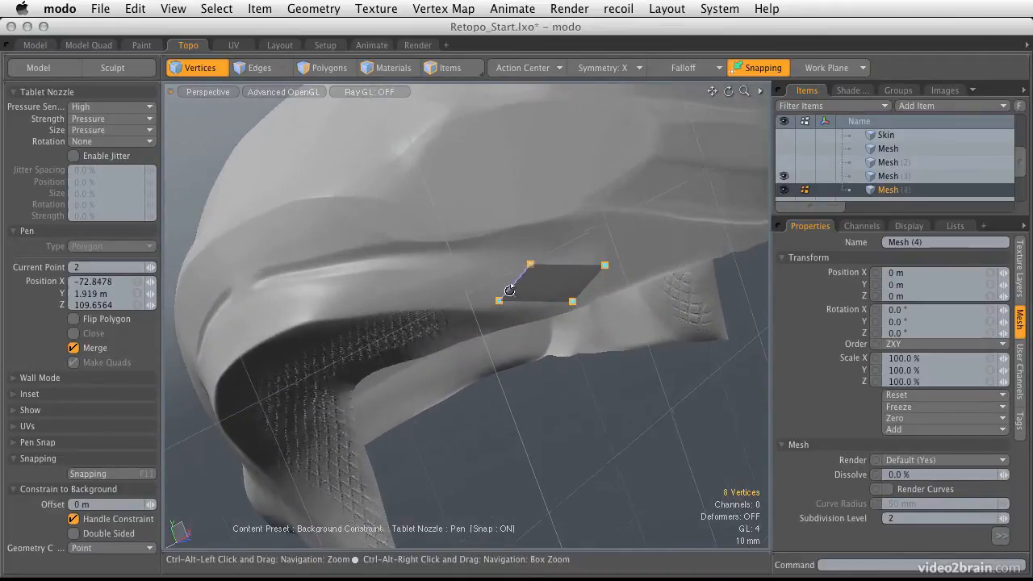
Extend the strip by two quads along the rim toward the ear opening, adjusting the lower vertices to the edge.
left_click_drag(526, 345, 536, 344)
left_click(494, 308)
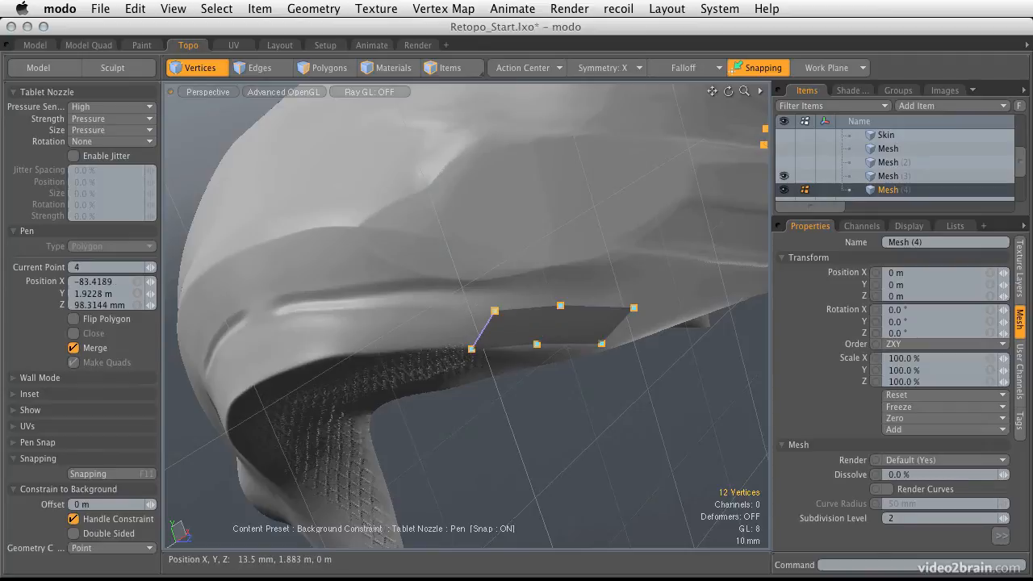
left_click(470, 342)
left_click_drag(470, 342, 477, 325)
left_click(408, 310)
left_click_drag(407, 310, 515, 298, "alt")
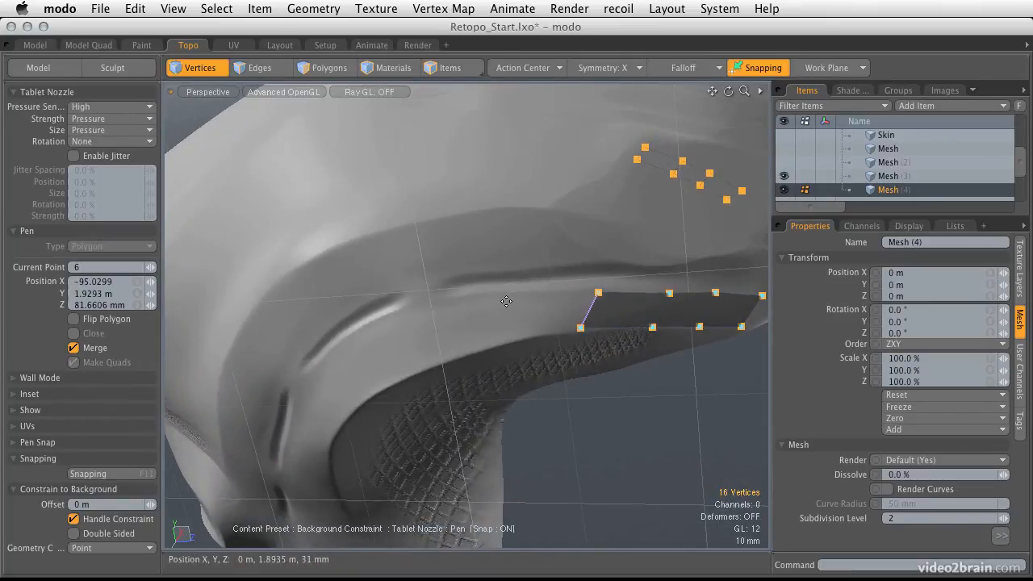
Add a fourth quad along the band above the textured ear recess and reposition the neighbouring vertices for an even flow.
left_click(506, 301)
left_click(491, 343)
left_click_drag(490, 343, 486, 344)
left_click_drag(505, 300, 484, 301)
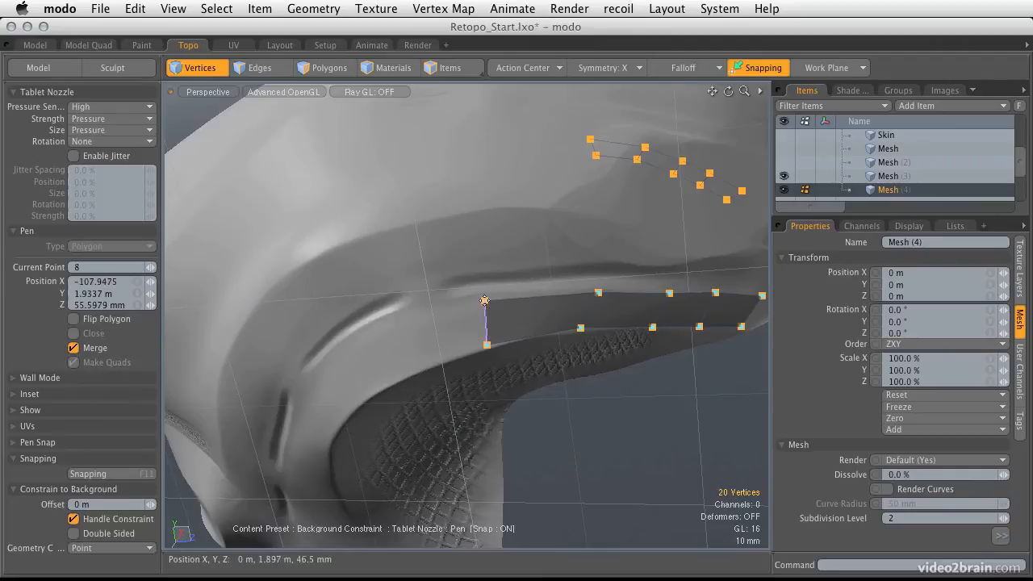
left_click_drag(598, 293, 581, 292)
left_click_drag(502, 308, 565, 273, "alt")
left_click_drag(643, 268, 637, 266)
left_click_drag(485, 320, 536, 302, "alt")
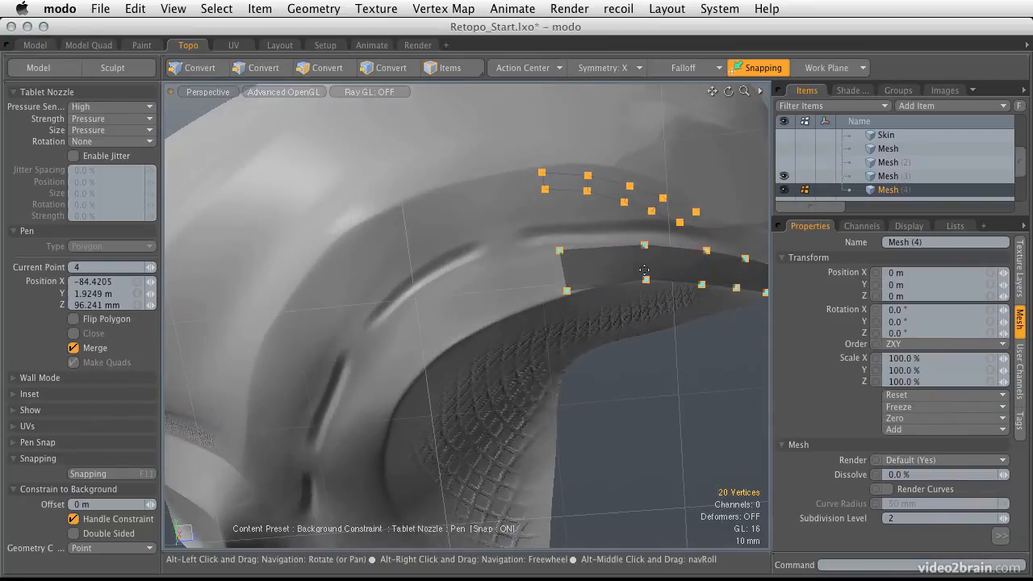
Add a fifth quad where the band curves over the ear recess, redoing its first placement and aligning its lower vertex.
left_click(490, 320)
key("super+z")
mouse_move(504, 304)
left_mouse_down("alt")
mouse_move(519, 277)
mouse_move(492, 323)
mouse_move(501, 320)
left_mouse_up("alt")
left_click(489, 321)
left_click(530, 312)
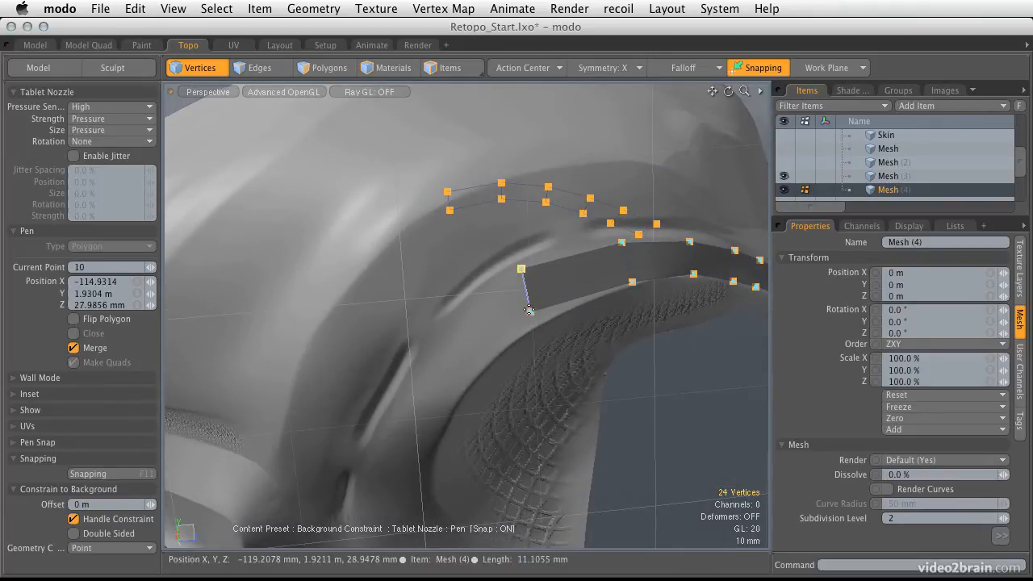
left_click_drag(530, 312, 542, 316)
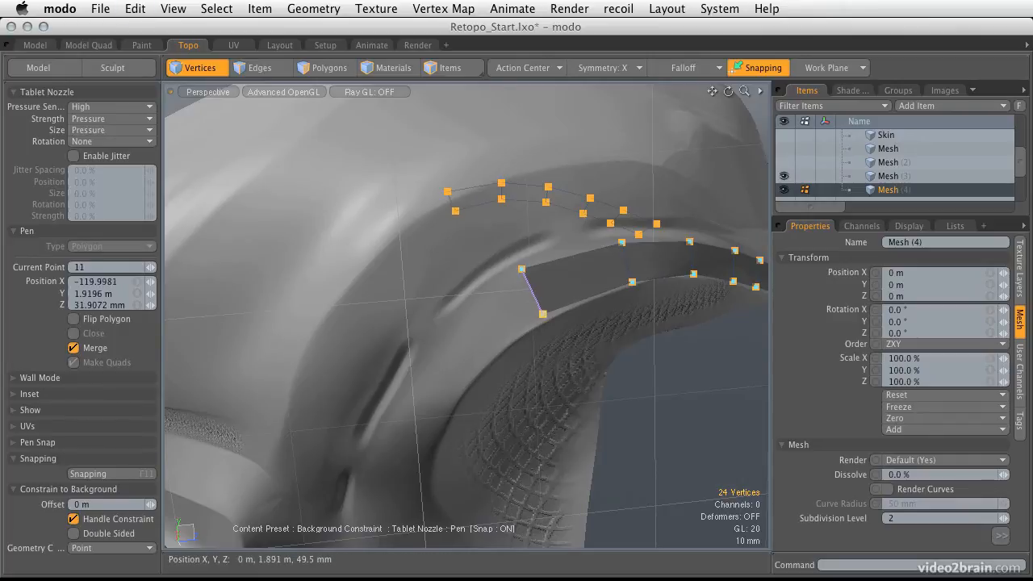
Extend the rim strip by three quads along the band curving down behind the textured ear recess.
left_click(485, 371)
left_click_drag(396, 430, 546, 260, "alt")
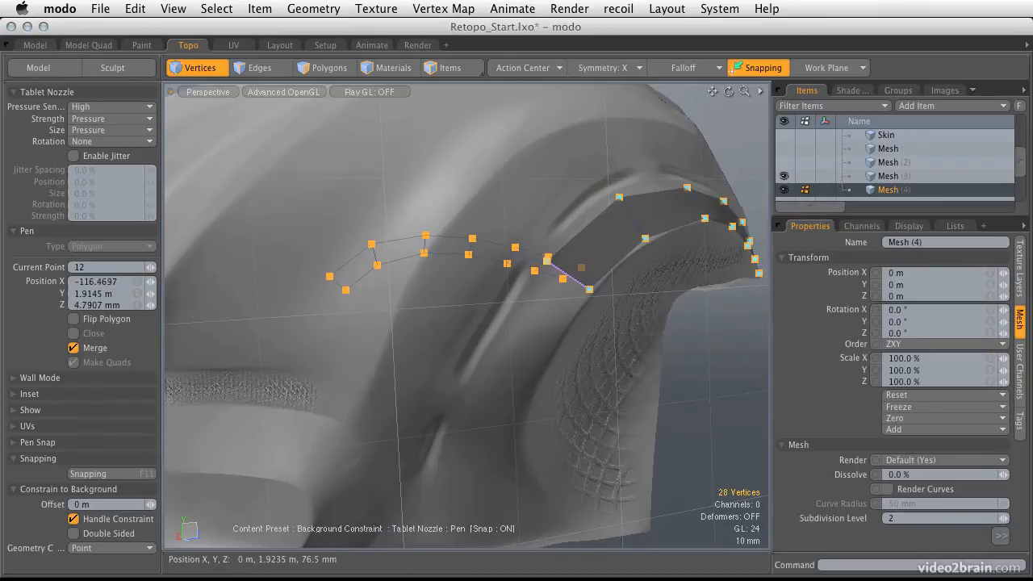
left_click(506, 320)
left_click_drag(507, 321, 651, 277)
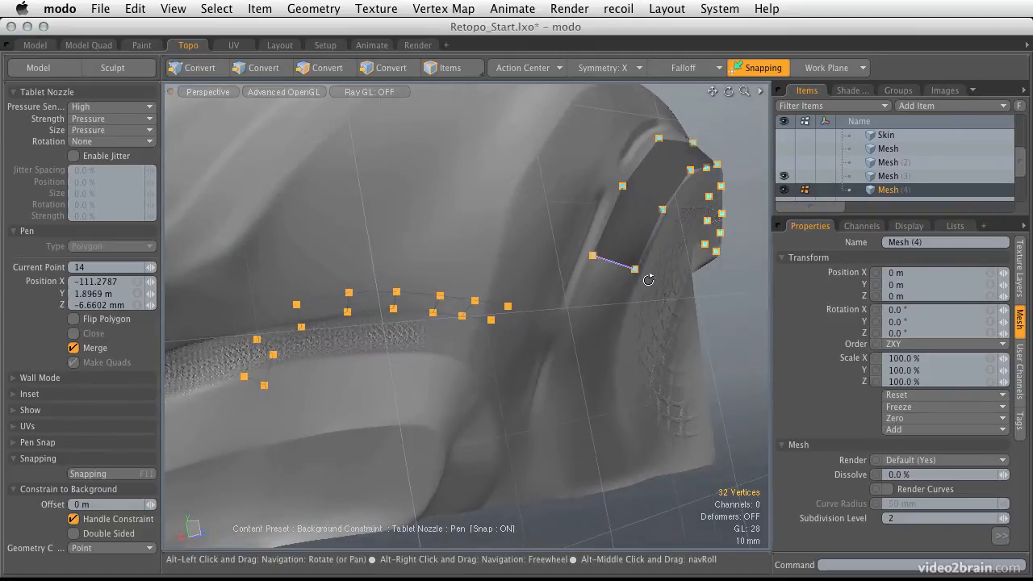
left_click(569, 320)
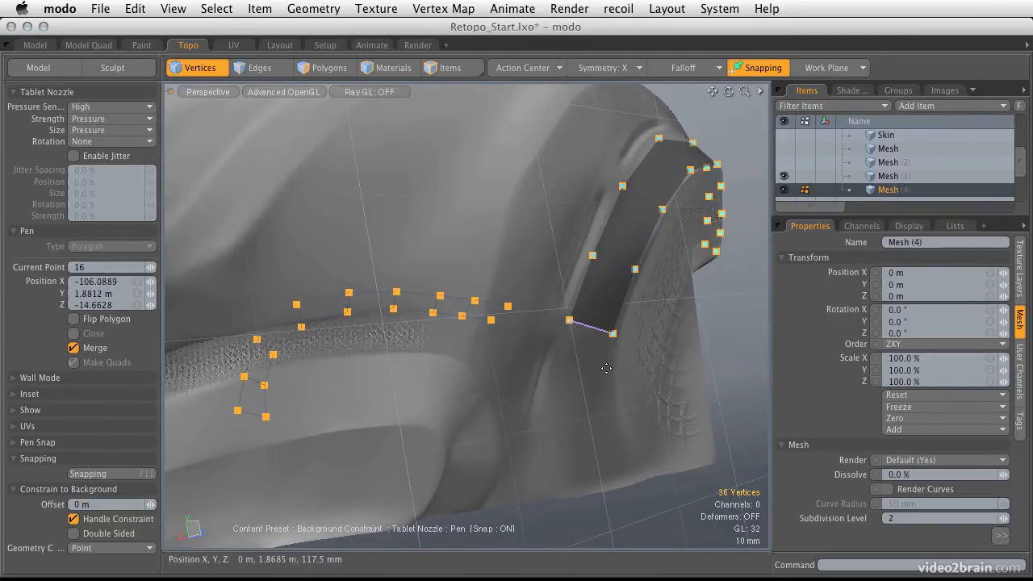
Add two more quads down to the helmet's lower edge and reposition the vertices so the strip widens at its end.
left_click(548, 413)
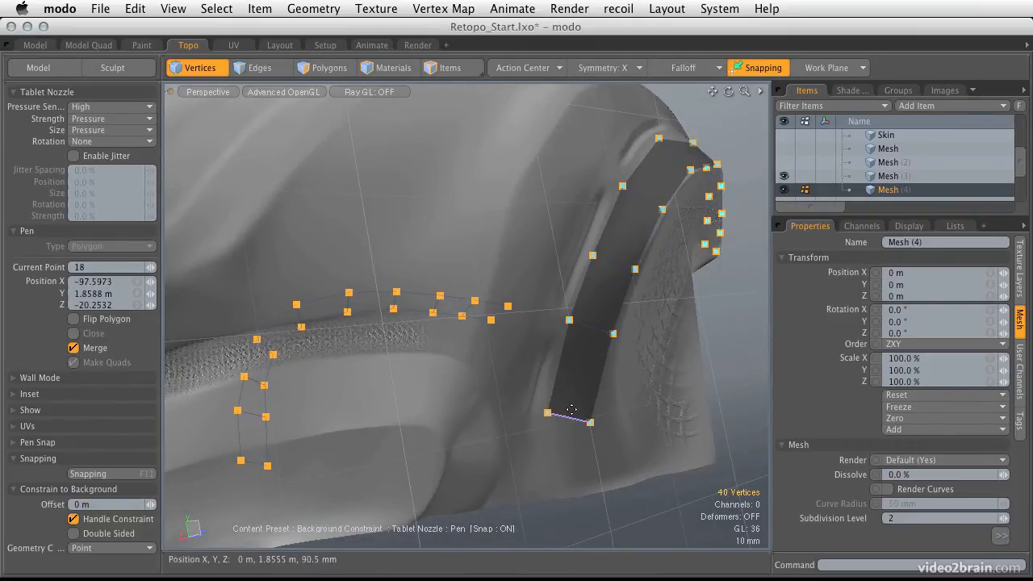
left_click(533, 484)
left_click_drag(610, 400, 611, 398)
left_click_drag(548, 412, 546, 404)
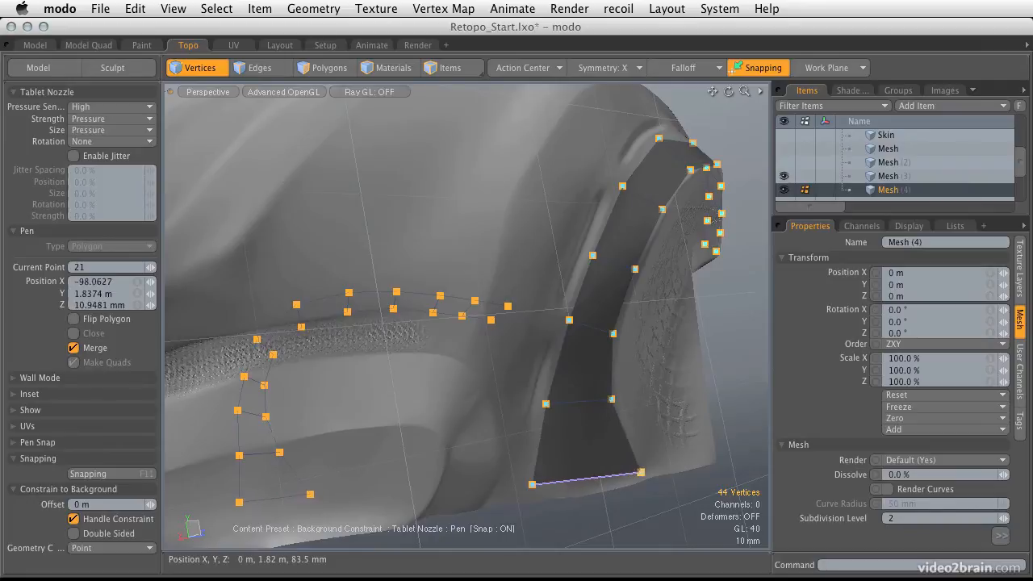
Move the upper corner vertex at the strip's front end forward and down onto the helmet's lower front rim.
left_click_drag(532, 484, 409, 295)
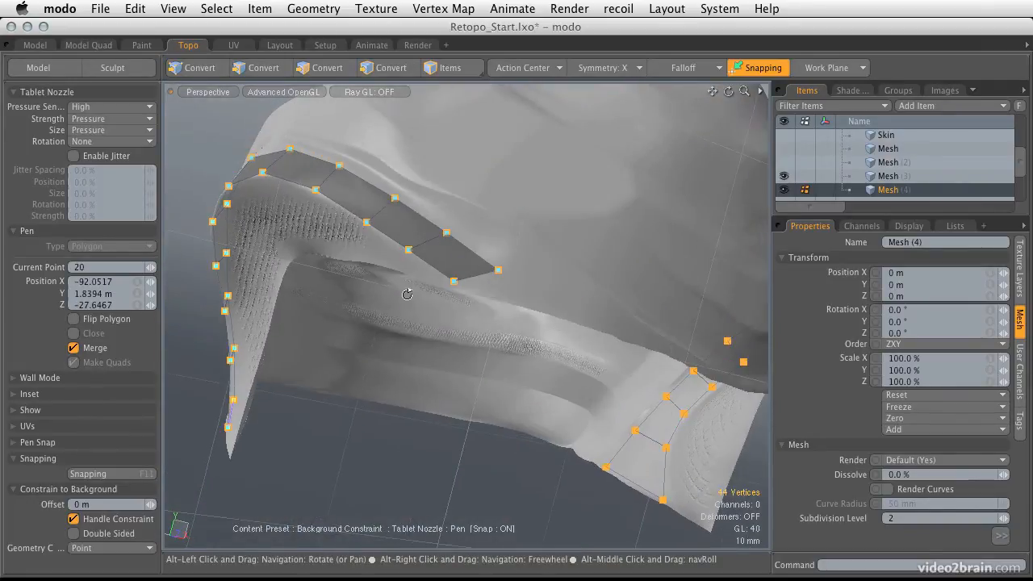
left_click_drag(500, 276, 511, 296)
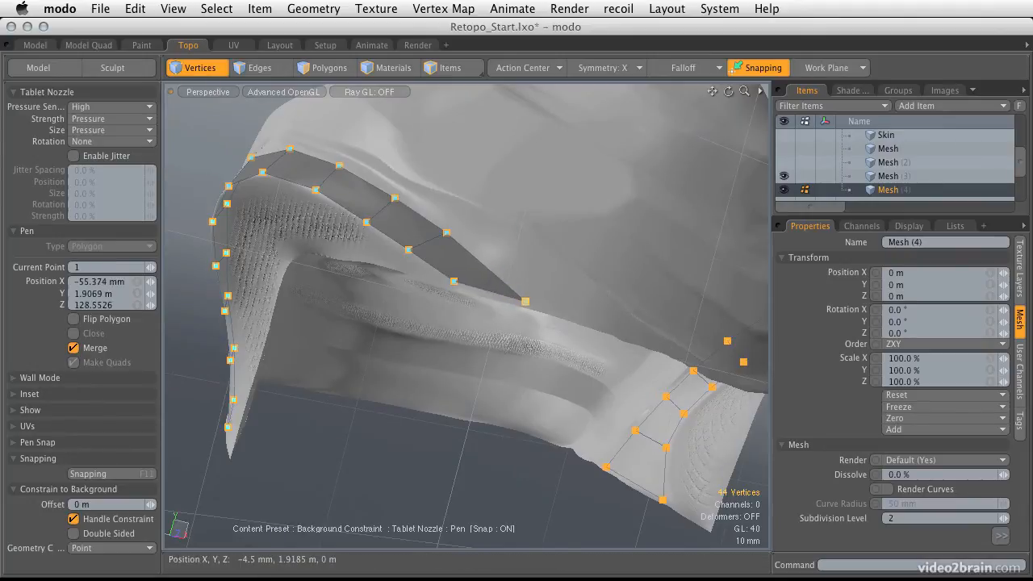
left_click_drag(529, 300, 479, 333, "alt")
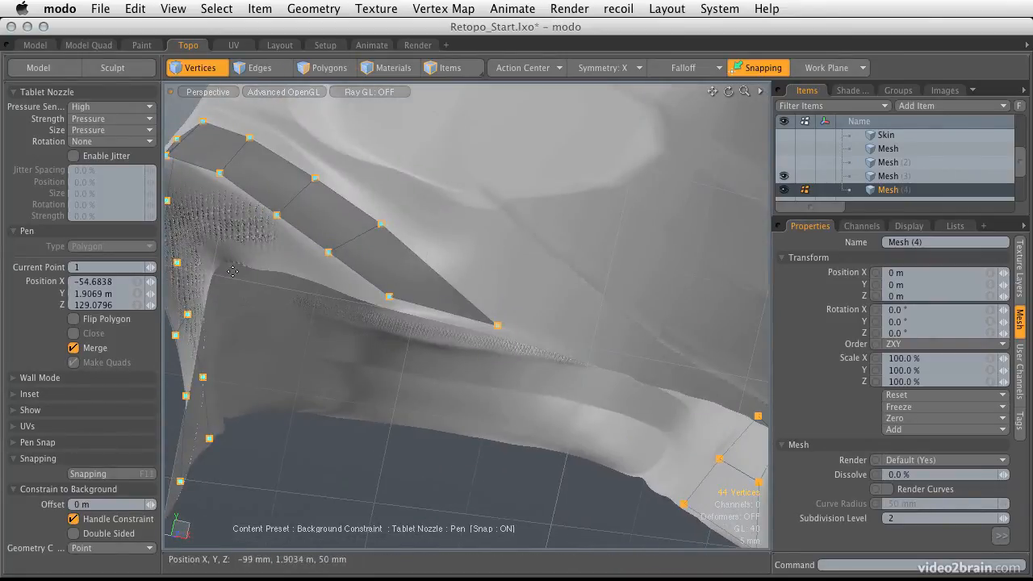
Examine the strip around the ear recess from the front, the side and below.
left_click_drag(355, 287, 332, 251, "alt")
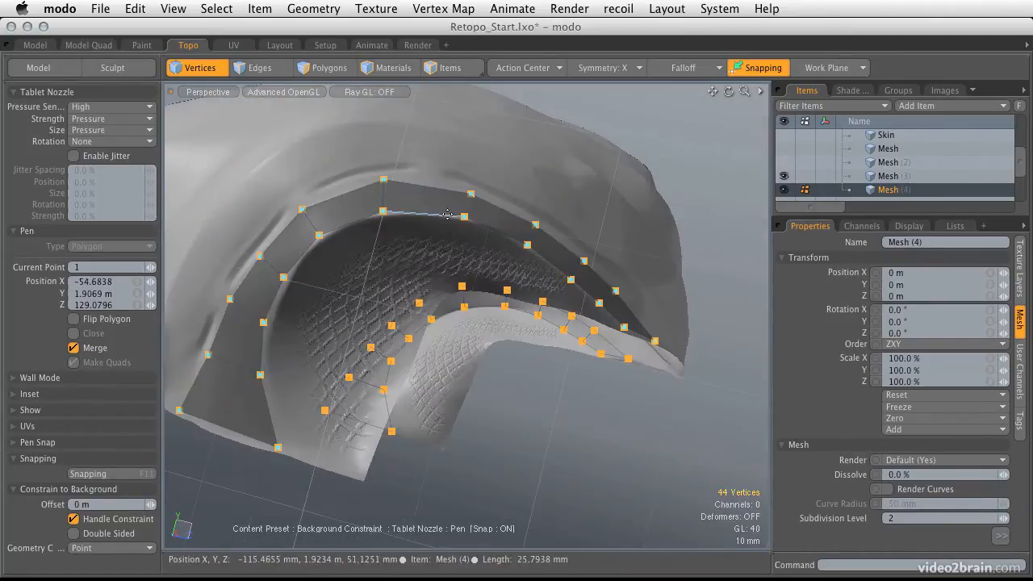
left_click_drag(274, 420, 459, 291, "alt")
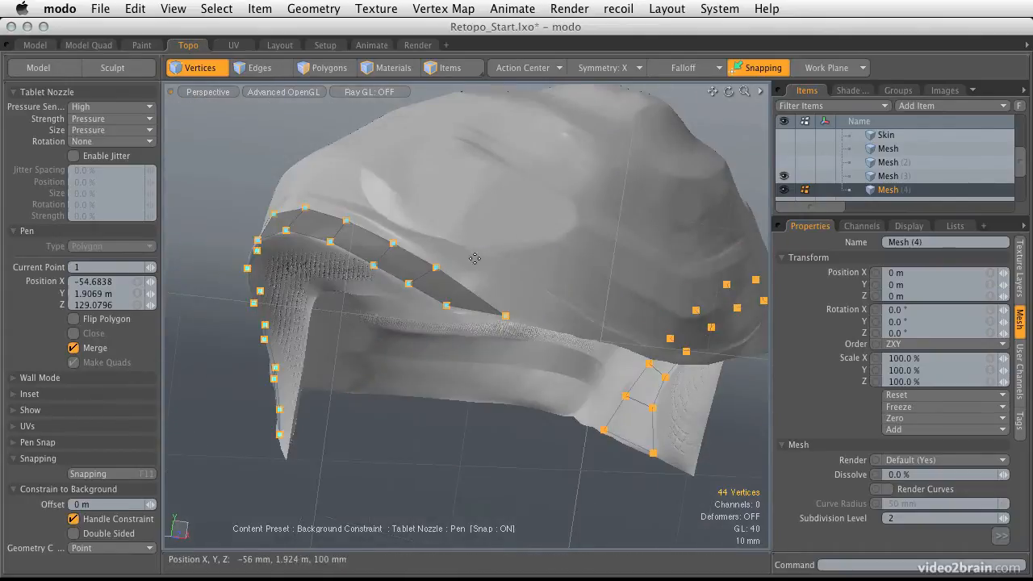
left_click_drag(570, 318, 468, 301, "alt")
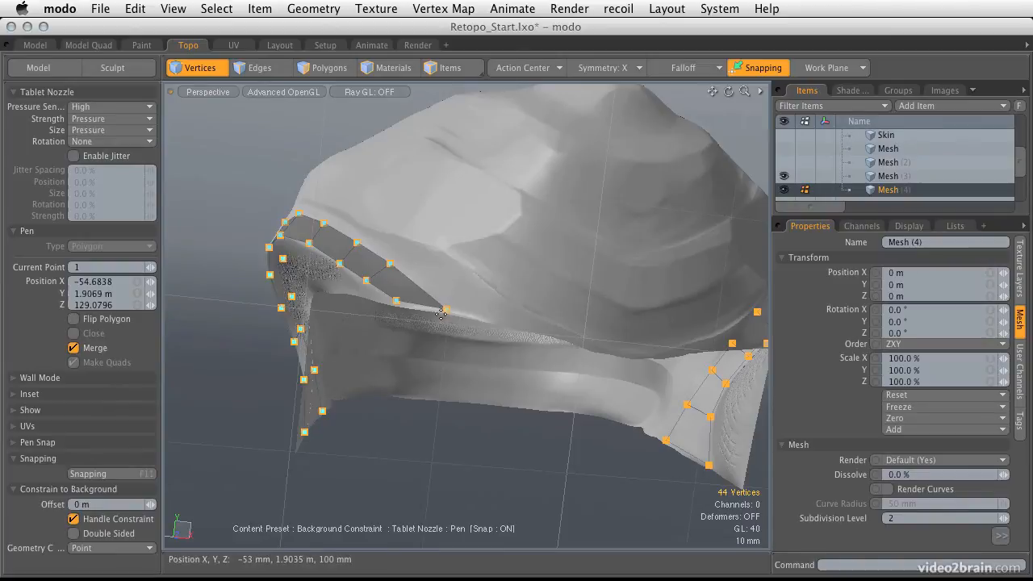
left_click_drag(397, 272, 393, 276, "alt")
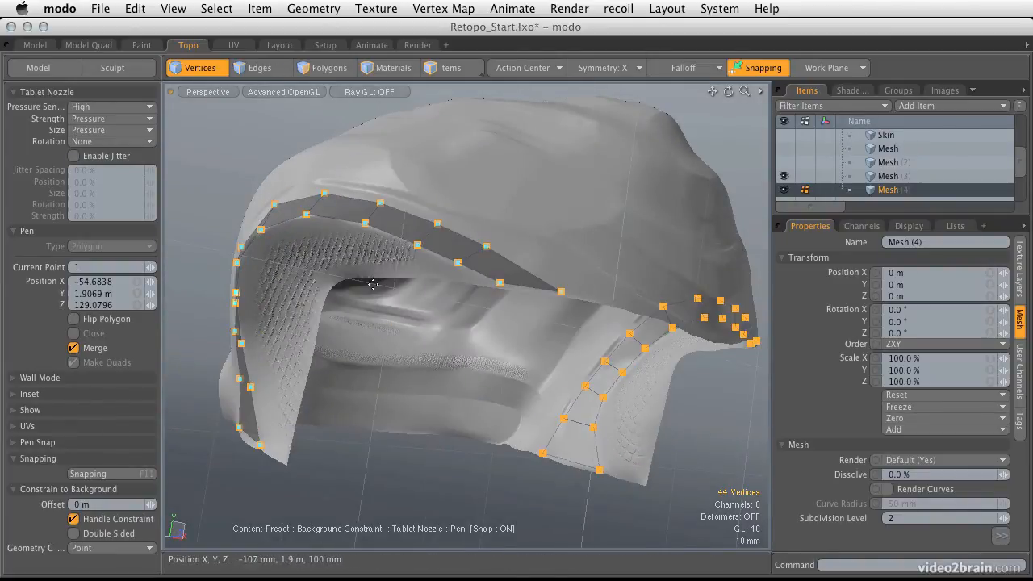
left_click_drag(309, 226, 302, 300, "alt")
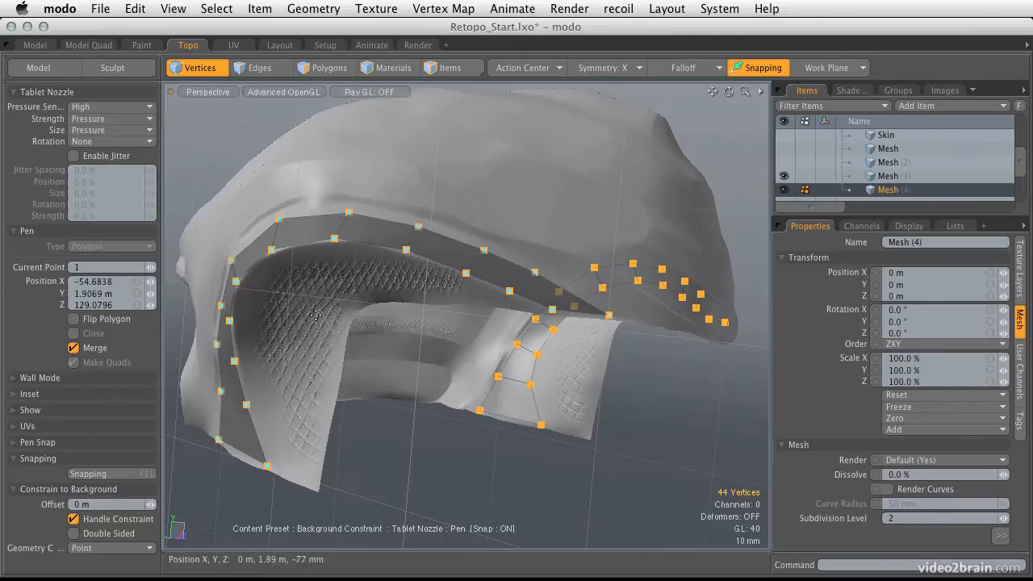
left_click_drag(394, 317, 615, 251, "alt")
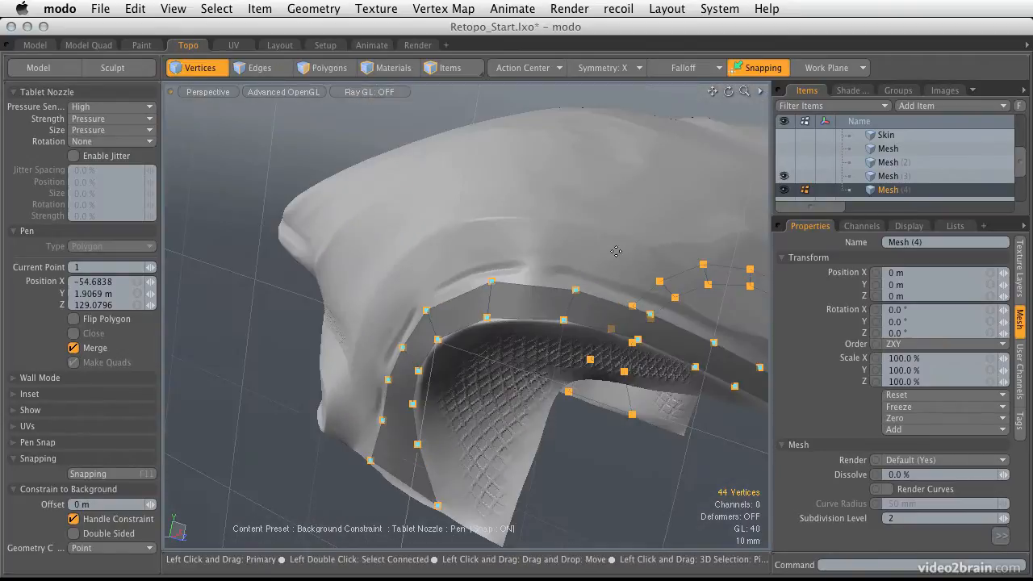
left_click_drag(629, 289, 515, 258, "alt")
Start a separate strip with two mirrored quads on the raised band above the groove over the ear recess.
left_click(531, 258)
left_click(526, 218)
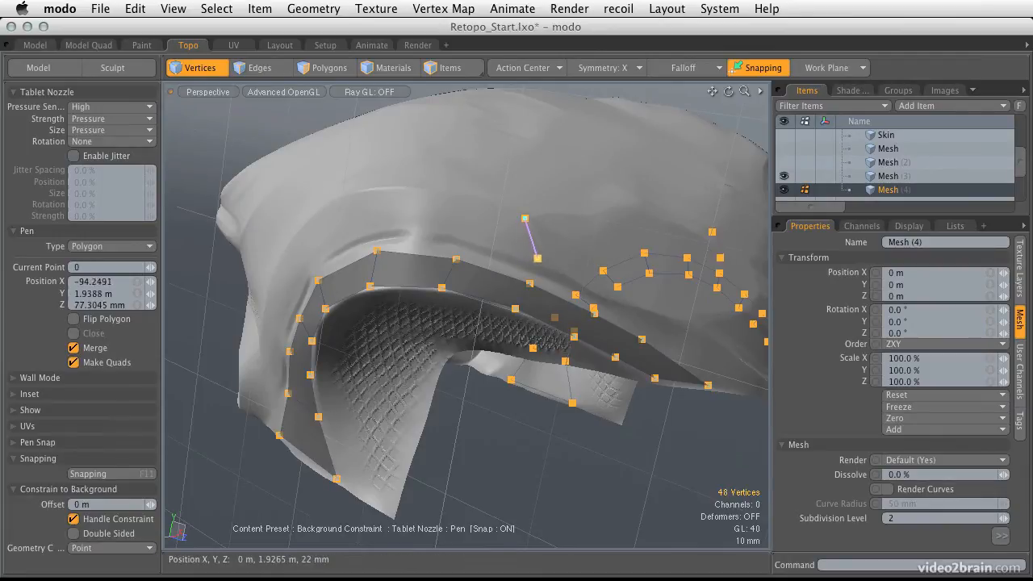
left_click(476, 204)
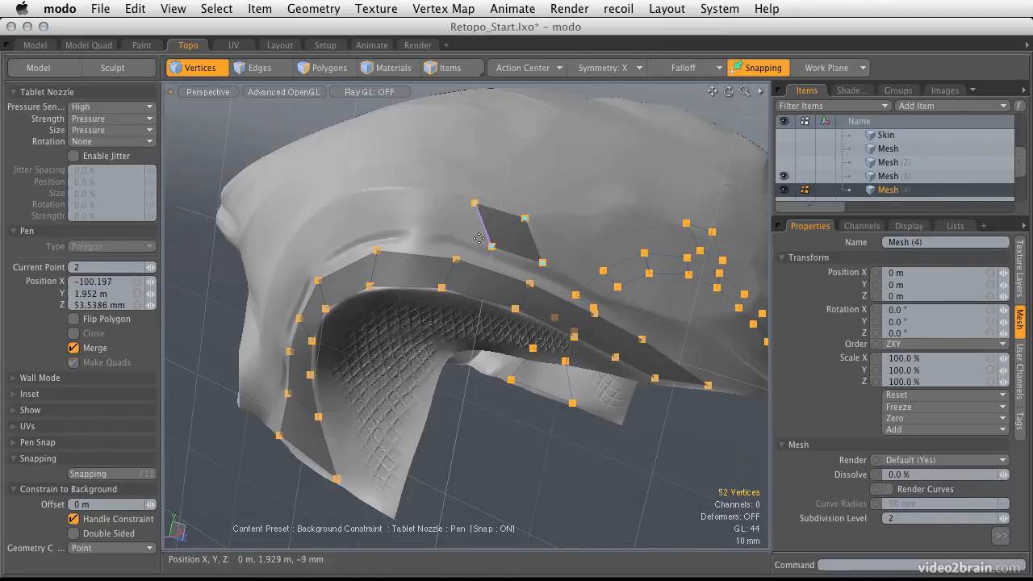
left_click(468, 236)
left_click_drag(490, 251, 478, 243, "alt")
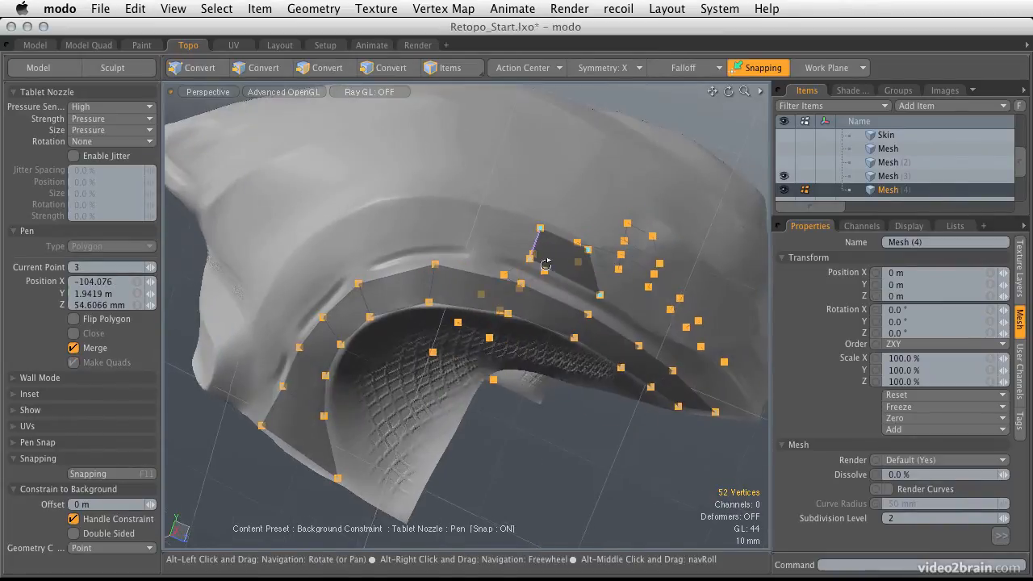
left_click(477, 208)
left_click(467, 241)
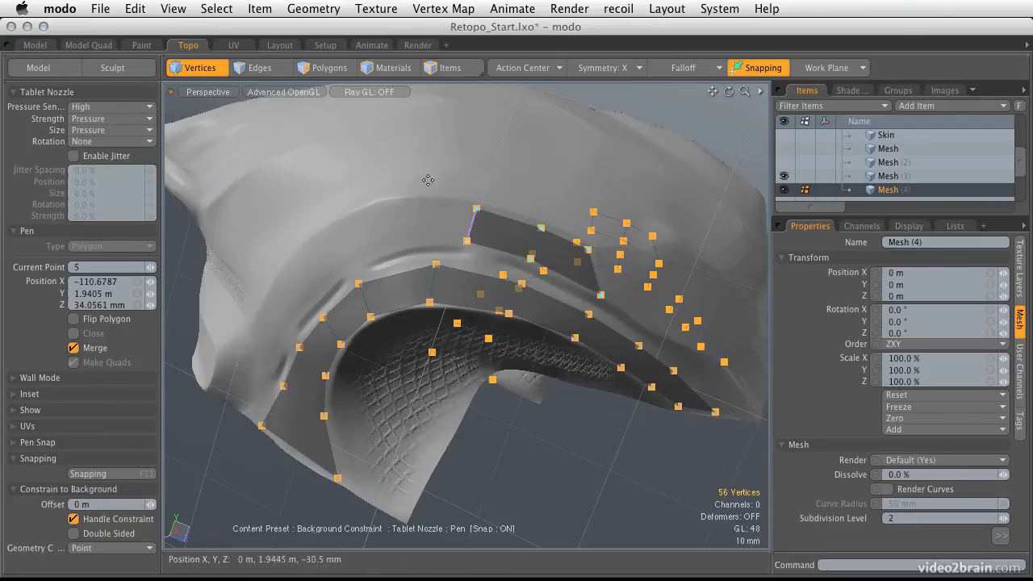
left_click(419, 207)
left_click_drag(420, 214, 563, 267, "alt")
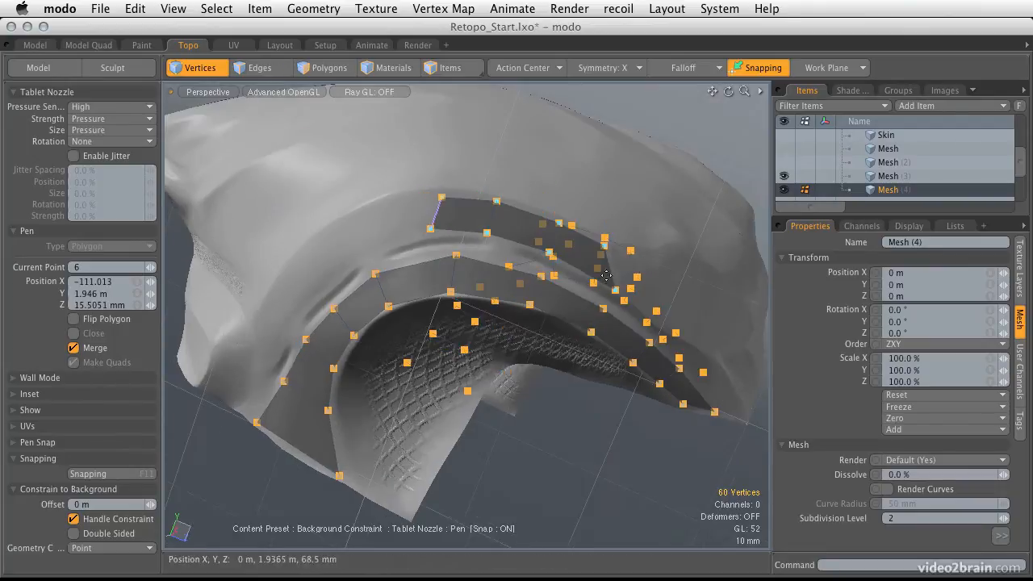
left_click_drag(281, 360, 449, 198, "alt")
left_click_drag(458, 233, 460, 235)
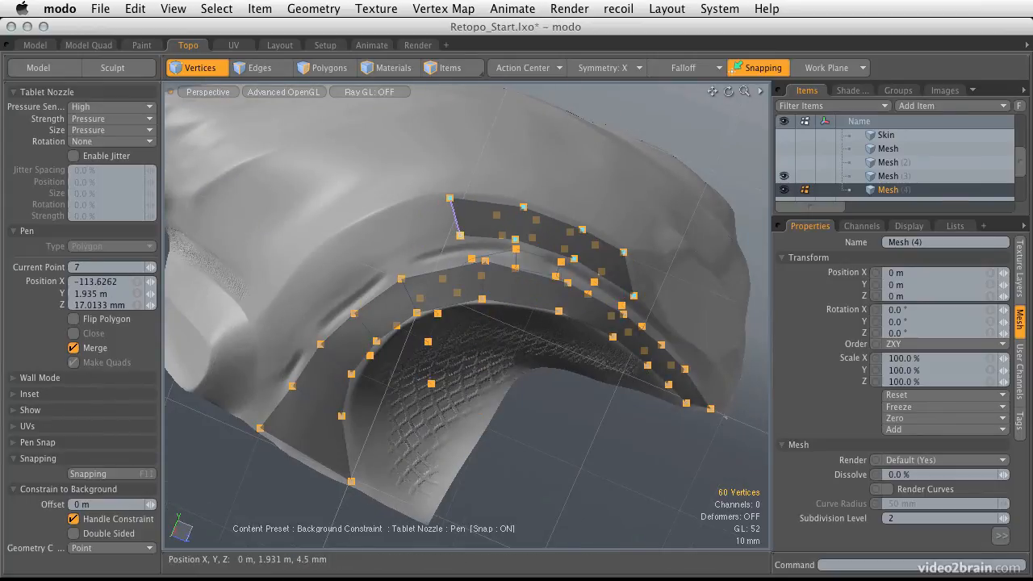
left_click(403, 211)
left_click_drag(403, 211, 484, 347, "alt")
key("super+z")
key("super+z")
key("super+z")
key("super+z")
Even out the upper strip's vertices and add a third quad toward the back, aligning its end vertices with the groove.
left_click_drag(500, 361, 440, 259, "alt")
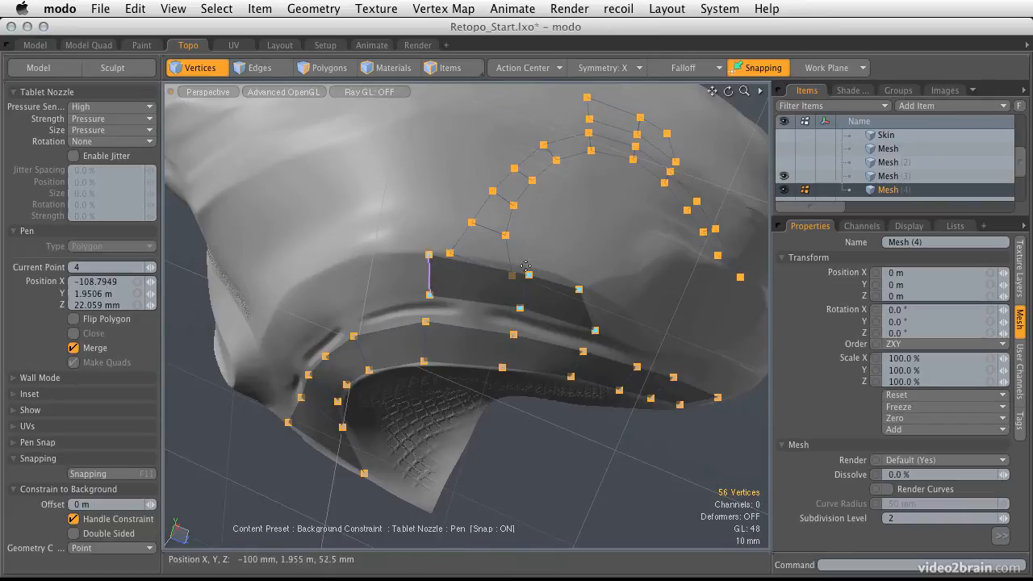
left_click_drag(528, 275, 535, 302)
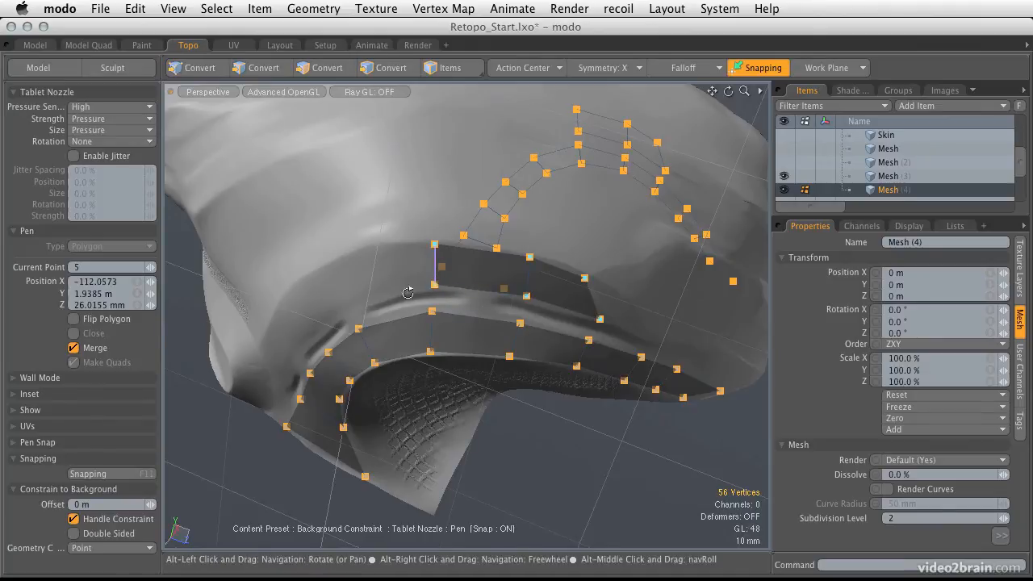
left_click_drag(396, 296, 421, 295, "alt")
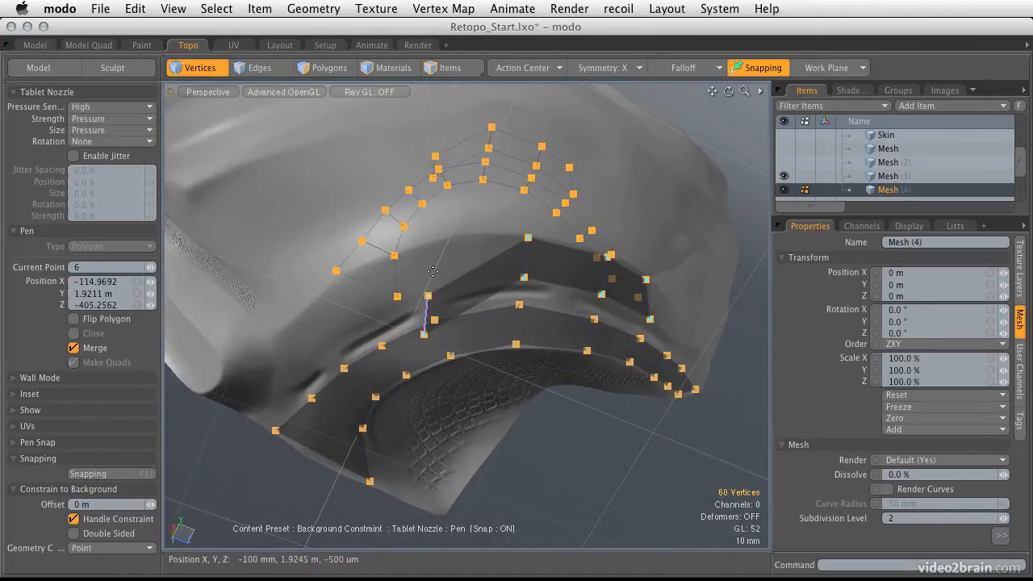
left_click(422, 276)
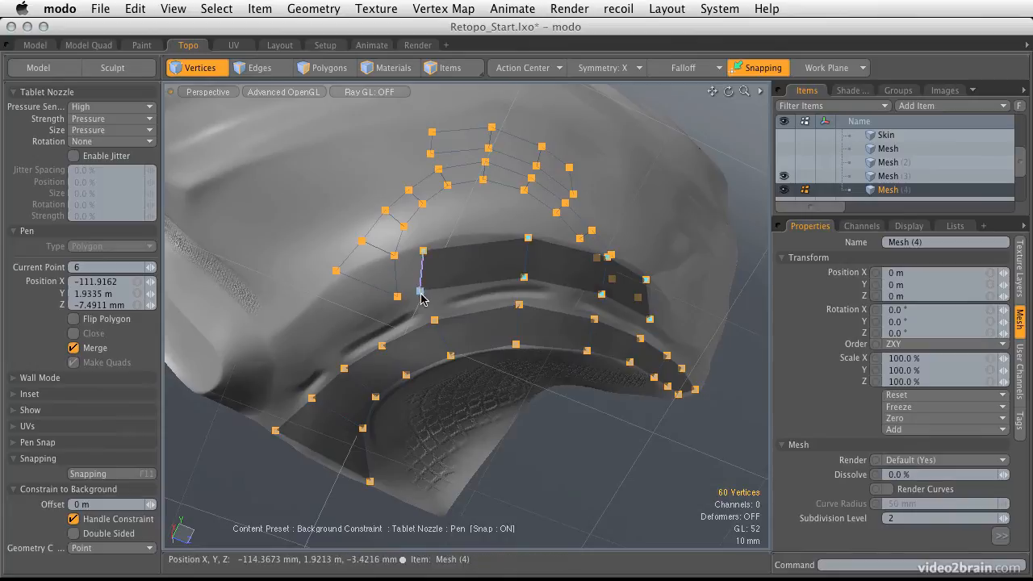
left_click_drag(420, 293, 431, 290)
left_click_drag(419, 248, 420, 248)
Extend the upper strip by three quads down the back of the ear recess, adjusting the vertices to follow the band.
left_click_drag(420, 249, 605, 231, "alt")
left_click(420, 244)
left_click_drag(429, 289, 439, 289)
left_click(364, 283)
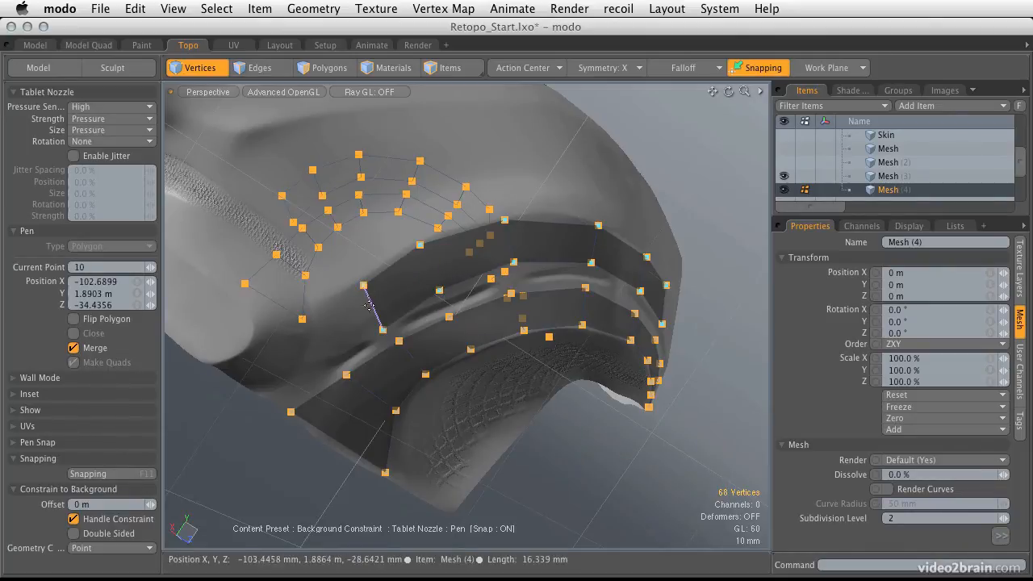
left_click_drag(364, 284, 368, 244, "alt")
left_click(371, 256)
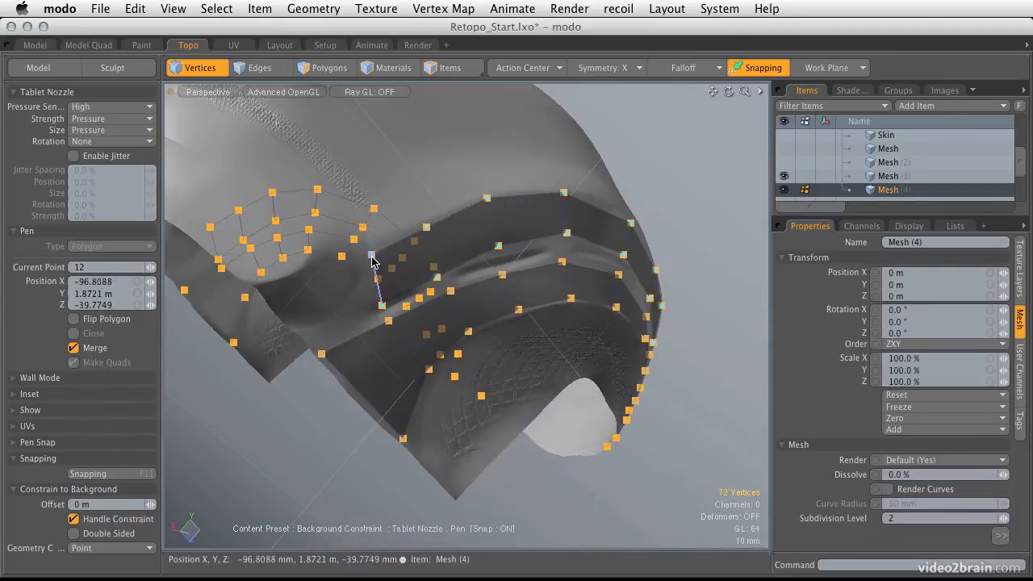
Add a final narrow quad at the upper strip's rear end and reposition the neighbouring vertices along the band.
left_click(381, 304)
left_click_drag(404, 268, 423, 232, "alt")
left_click_drag(486, 192, 460, 197)
left_click(421, 232)
left_click(377, 299)
left_click(368, 275)
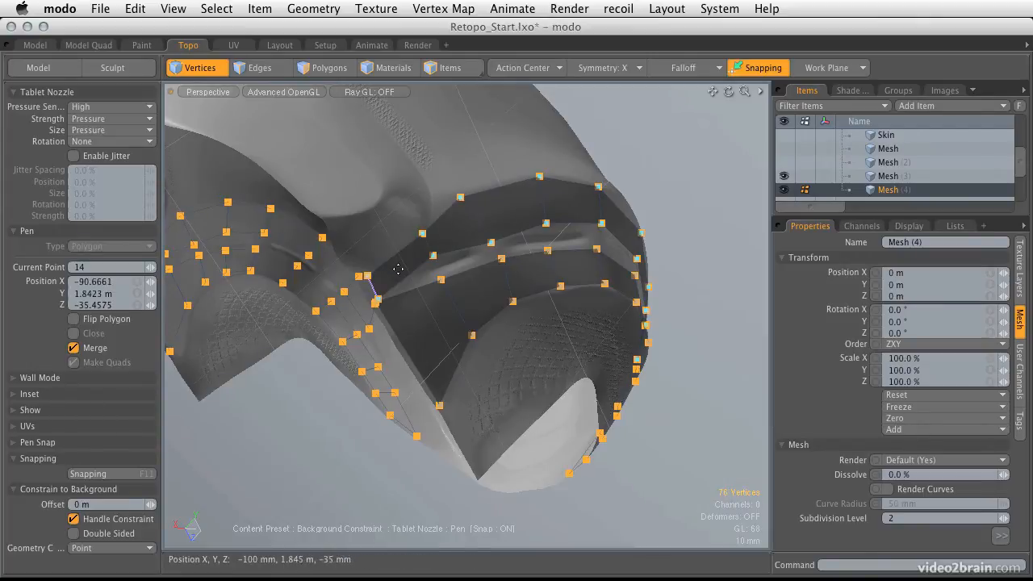
left_click(373, 292)
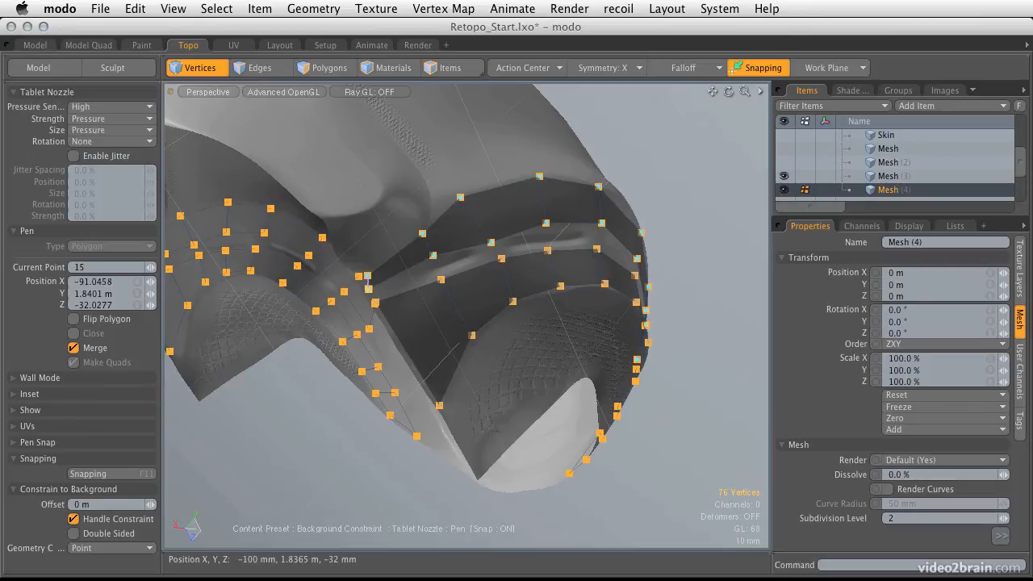
Start a new mirrored strip of two quads on the helmet's front, running toward the centre line above the lower rim.
left_click_drag(375, 272, 368, 247, "alt")
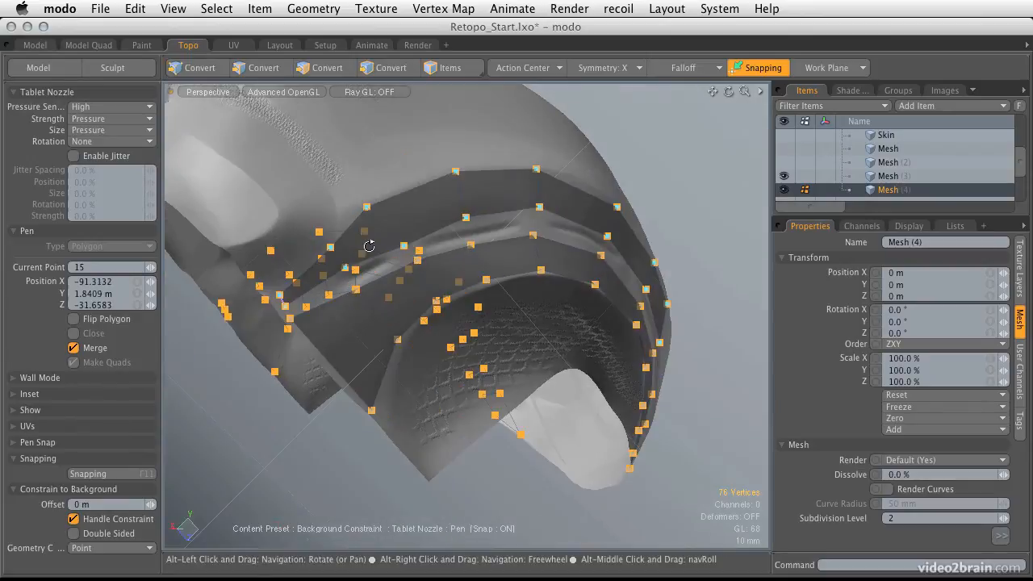
left_click_drag(493, 232, 472, 234, "alt")
left_click_drag(387, 260, 374, 134)
left_click_drag(541, 332, 390, 334, "alt")
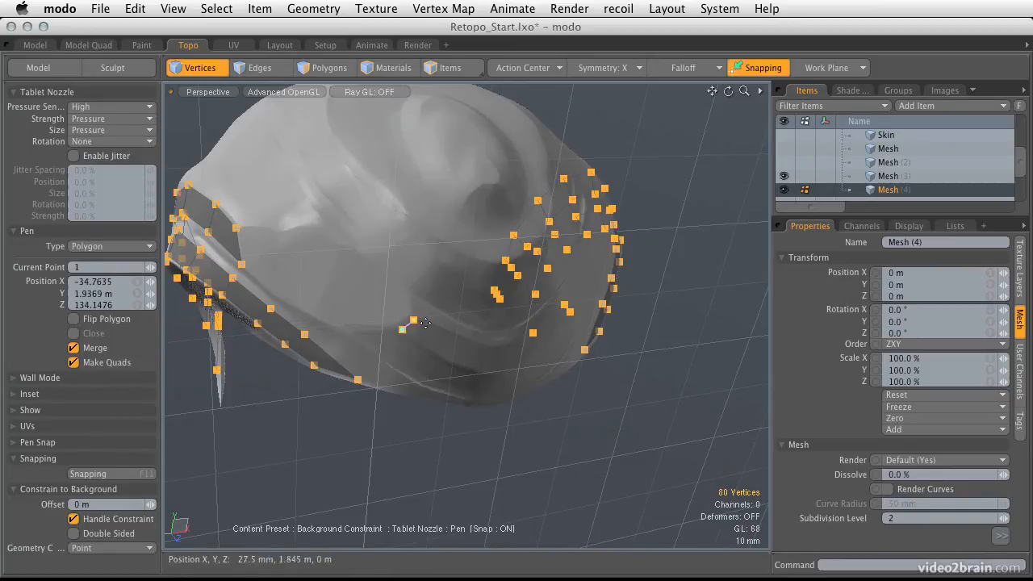
left_click(435, 328)
left_click(425, 340)
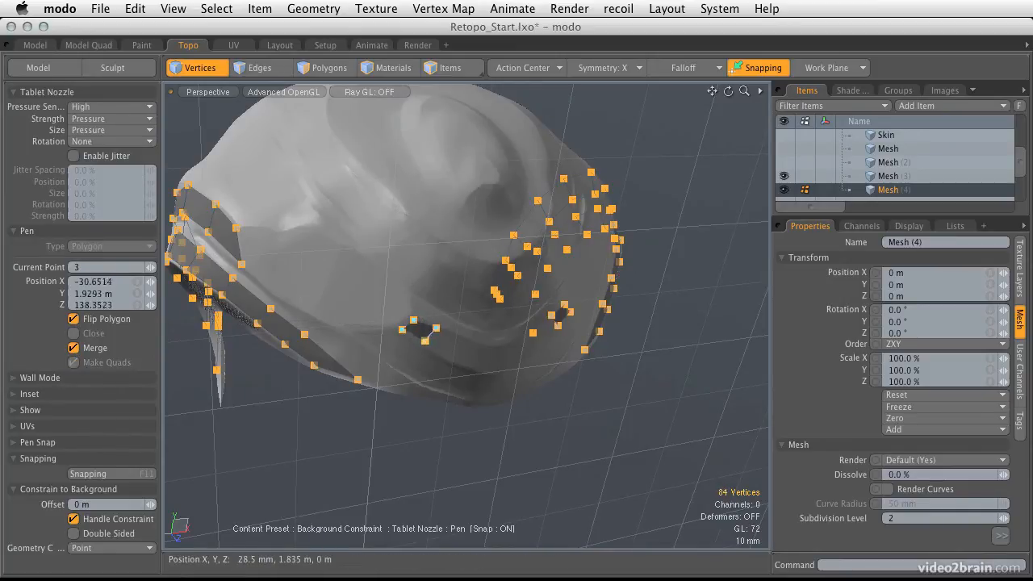
left_click(452, 337)
left_click(443, 355)
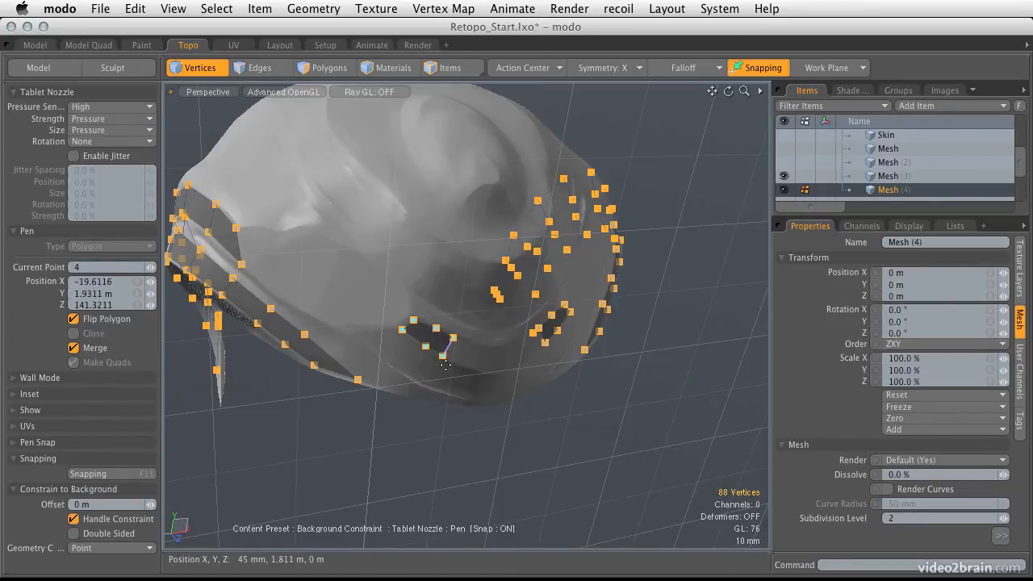
Adjust the front strip's end vertices and add a third quad reaching close to the helmet's centre line.
left_click_drag(457, 363, 412, 321)
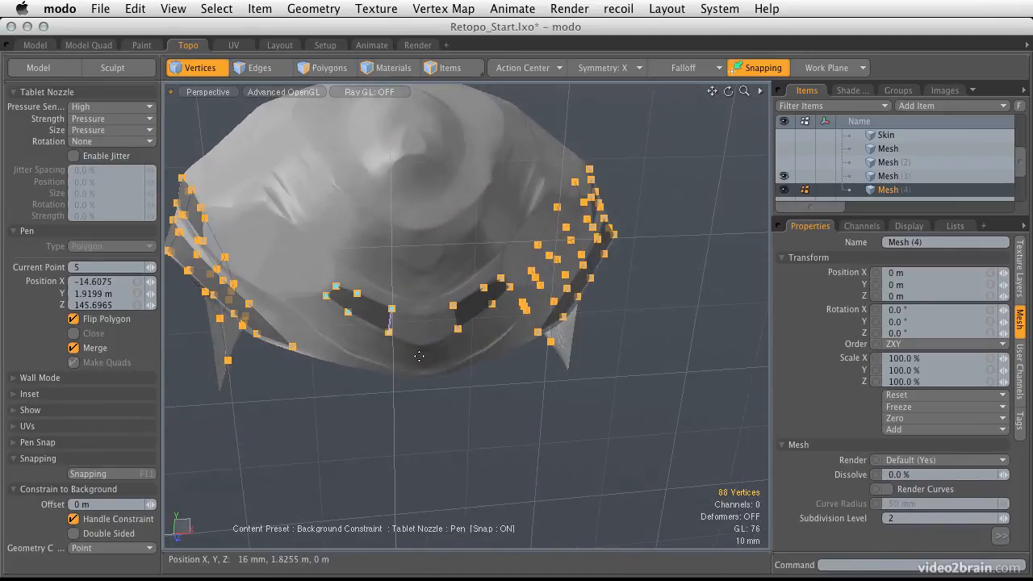
left_click(415, 342)
key("ctrl+z")
left_click(421, 316)
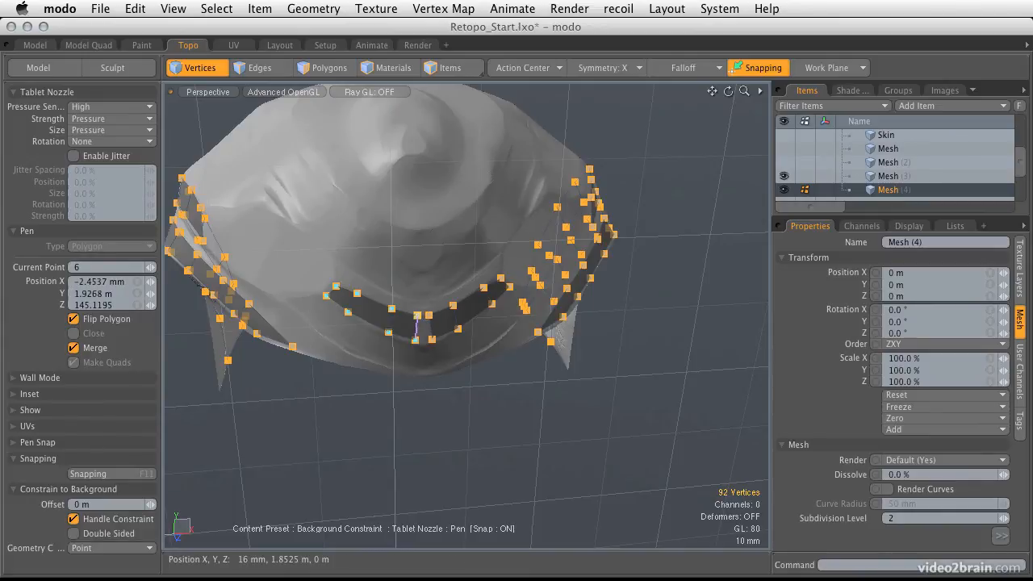
left_click(417, 342)
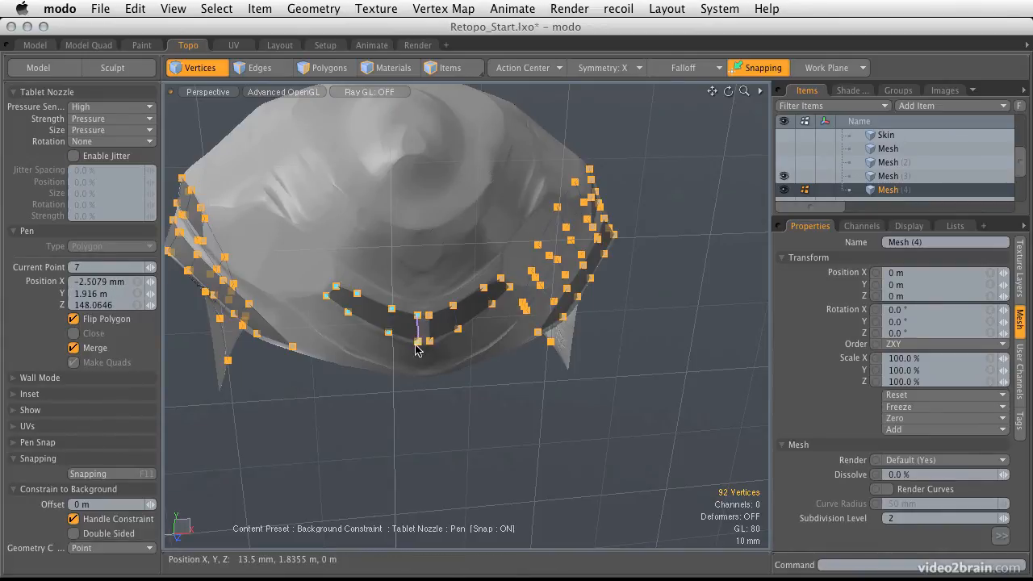
Weld the front strip's upper and lower end vertices to their mirrored counterparts on the centre line with the Topology Pen.
left_click_drag(419, 319, 276, 307, "alt")
key("space")
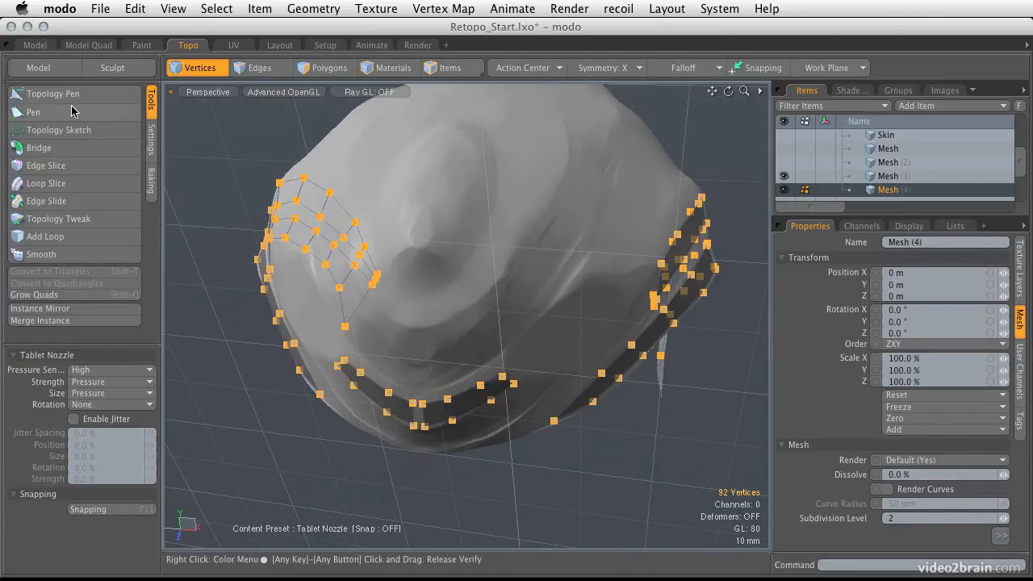
left_click(66, 97)
left_click_drag(387, 379, 440, 309, "alt")
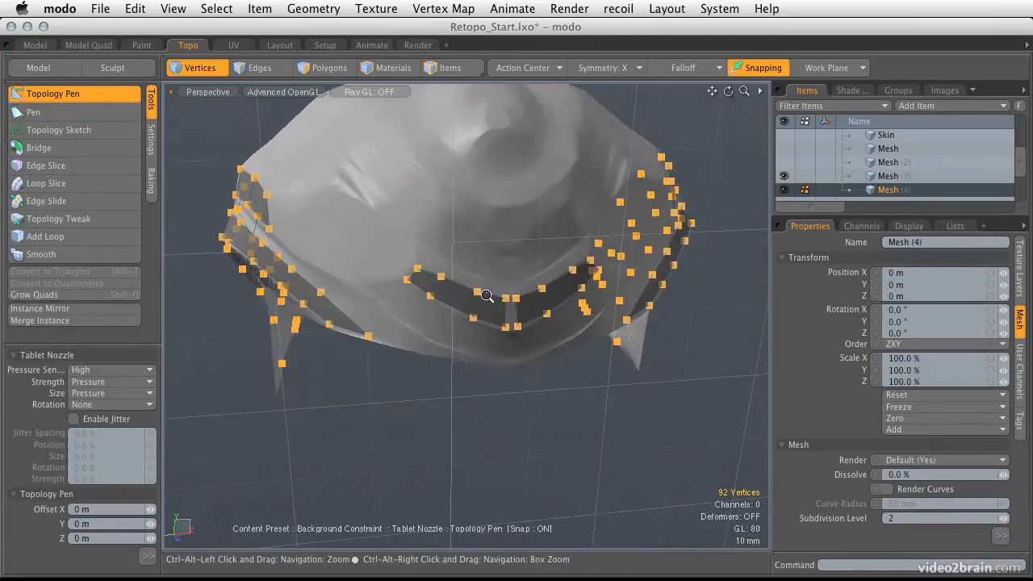
scroll(518, 309, "up", 3)
left_click_drag(518, 309, 504, 270, "alt")
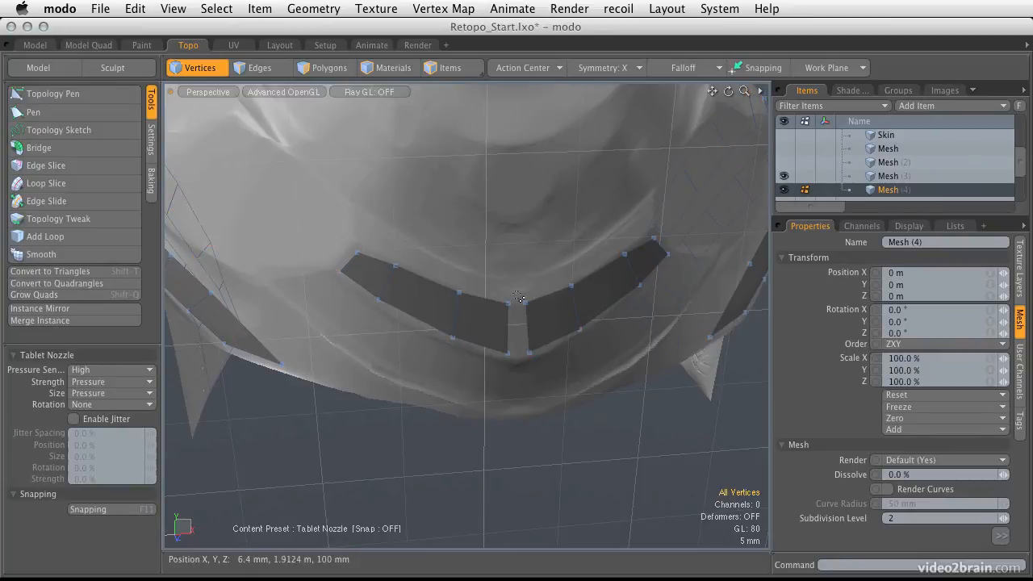
key("alt")
left_click_drag(478, 314, 500, 319, "alt")
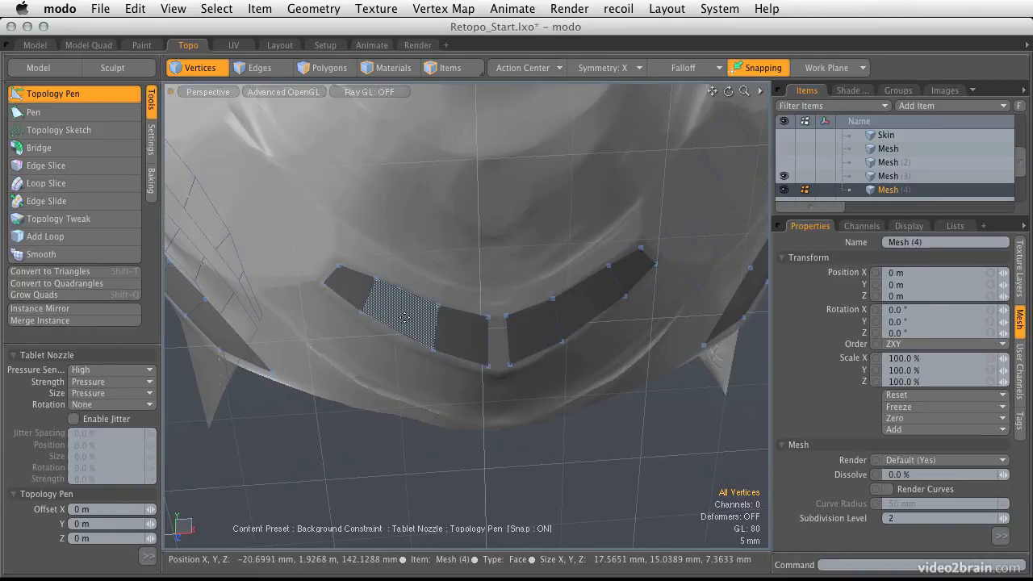
left_click_drag(464, 302, 552, 284, "alt")
left_click_drag(452, 296, 400, 347, "alt")
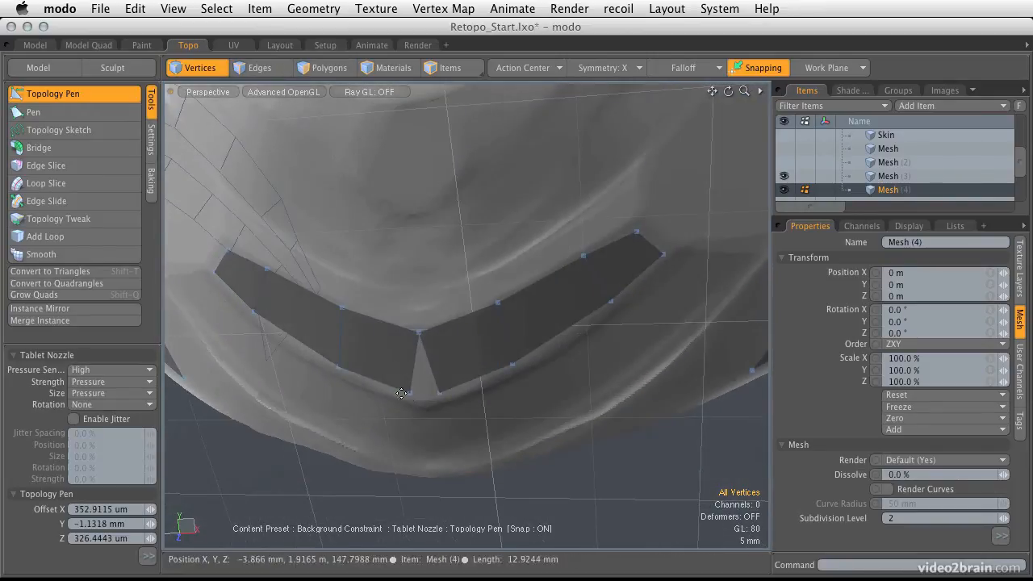
left_click_drag(409, 394, 424, 398)
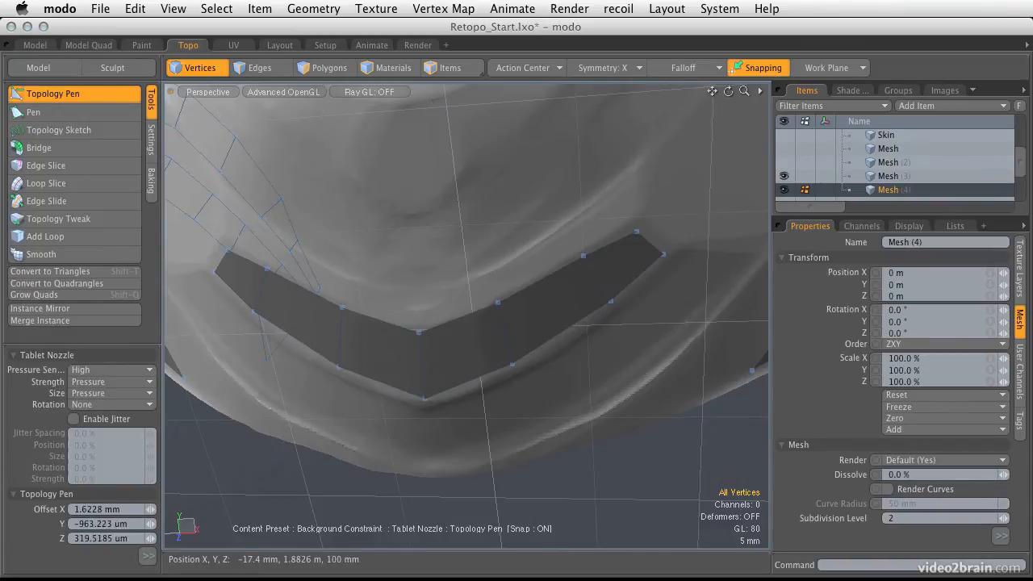
Start a new mirrored Pen strip of two quads around the lower end of the raised oval on the helmet's front.
left_click_drag(323, 328, 407, 320, "alt")
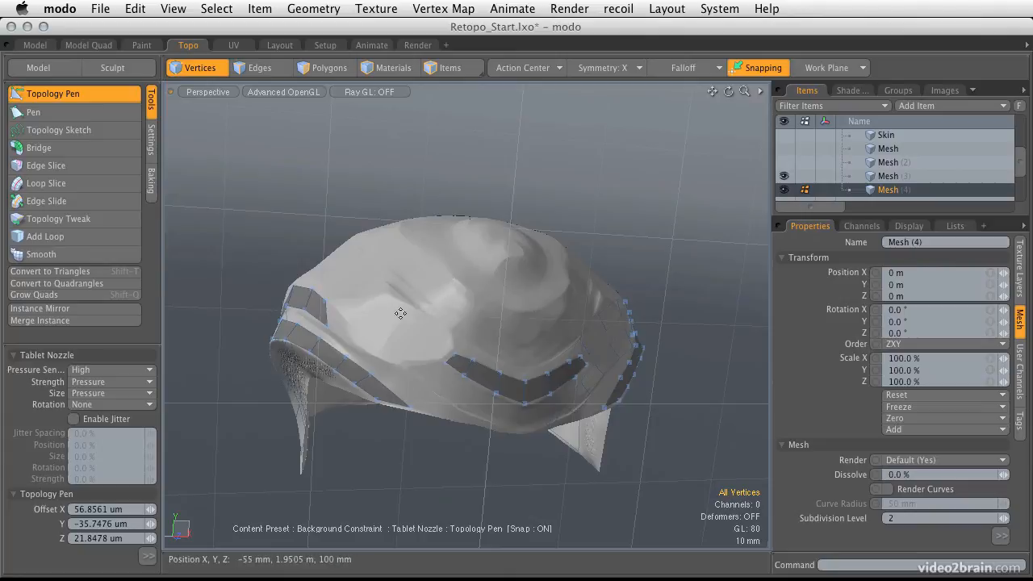
left_click_drag(491, 272, 497, 359, "alt")
left_click(32, 112)
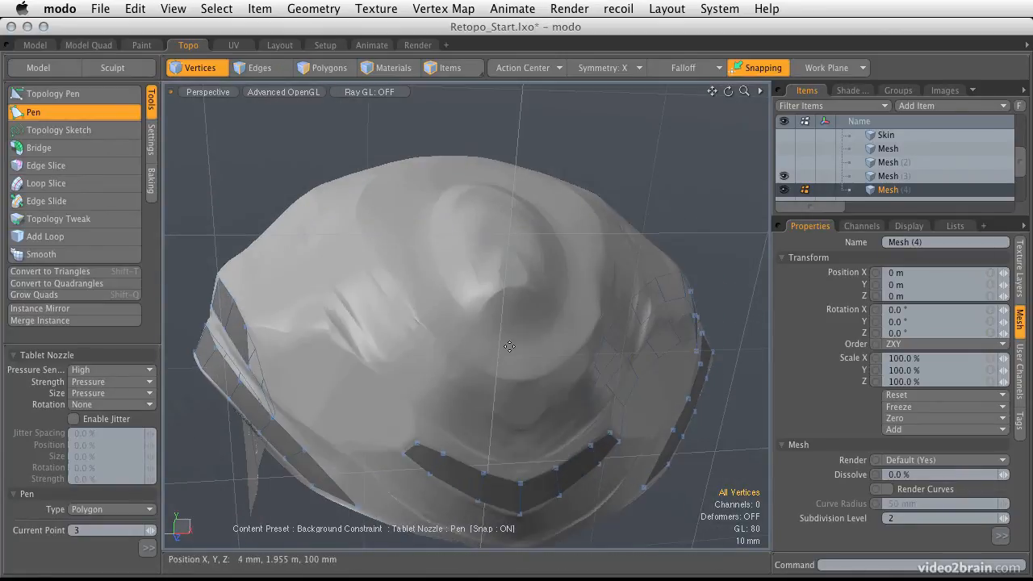
left_click(501, 374)
left_click(460, 352)
left_click(466, 325)
left_click_drag(467, 328, 474, 331)
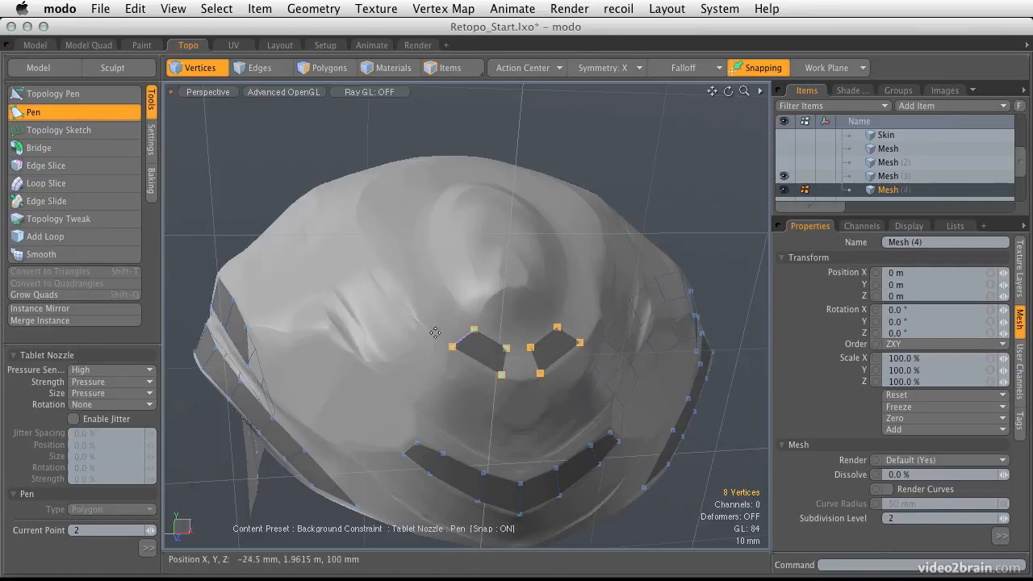
left_click(445, 303)
left_click(424, 322)
left_click_drag(447, 300, 446, 297)
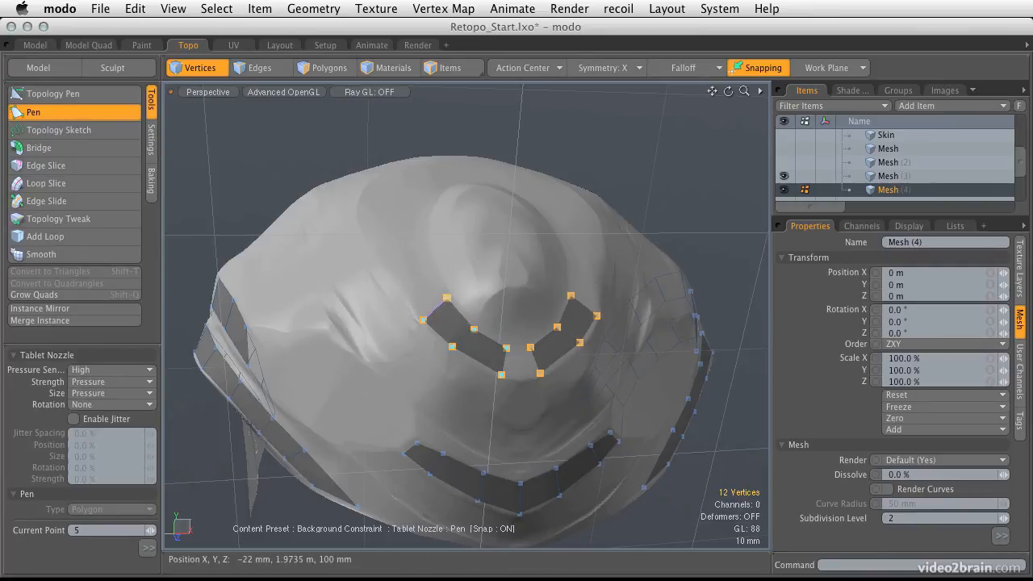
Extend the new strip by two larger quads up the side of the raised oval.
left_click(434, 242)
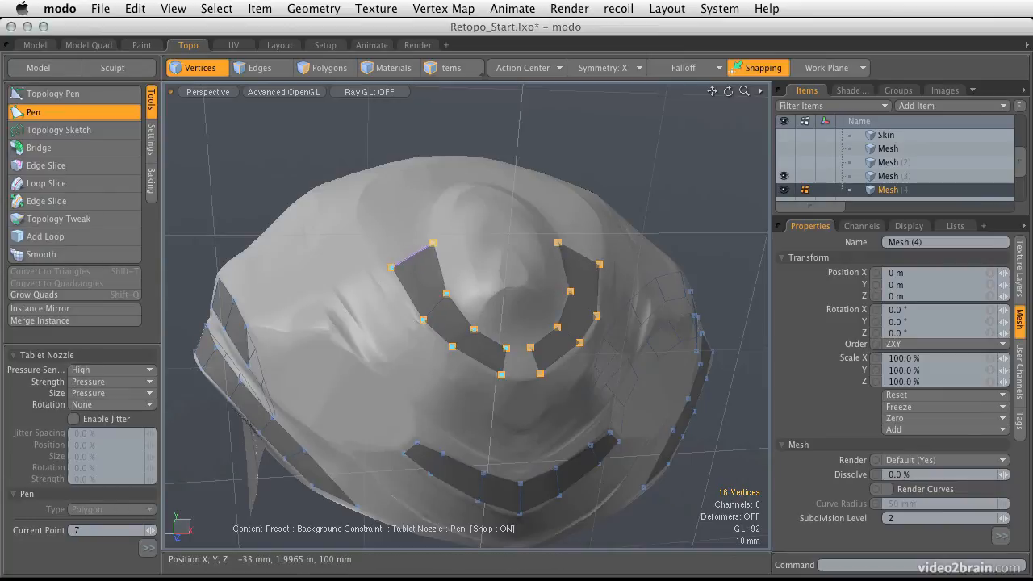
left_click_drag(427, 246, 342, 251, "alt")
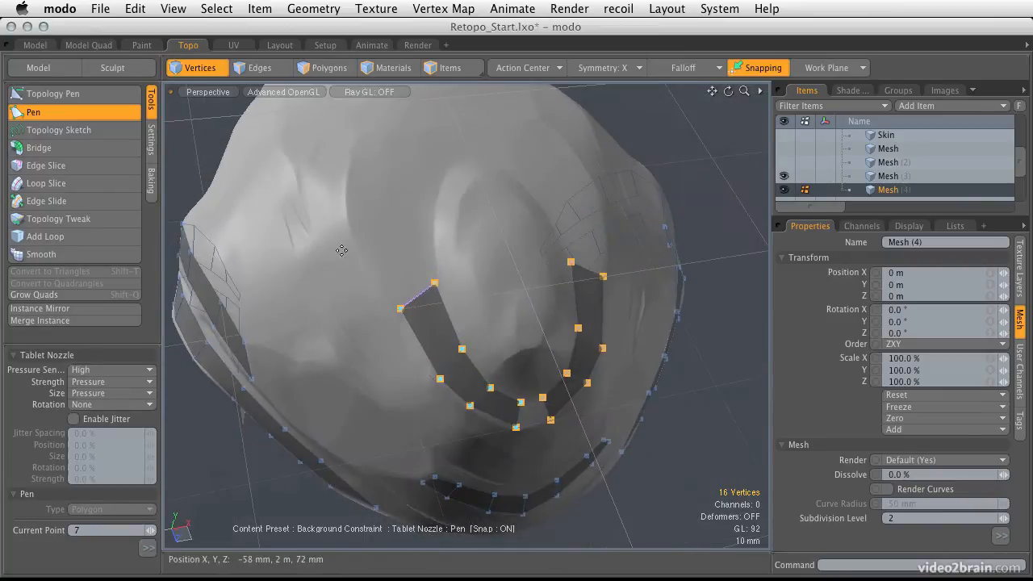
left_click(359, 246)
left_click(427, 224)
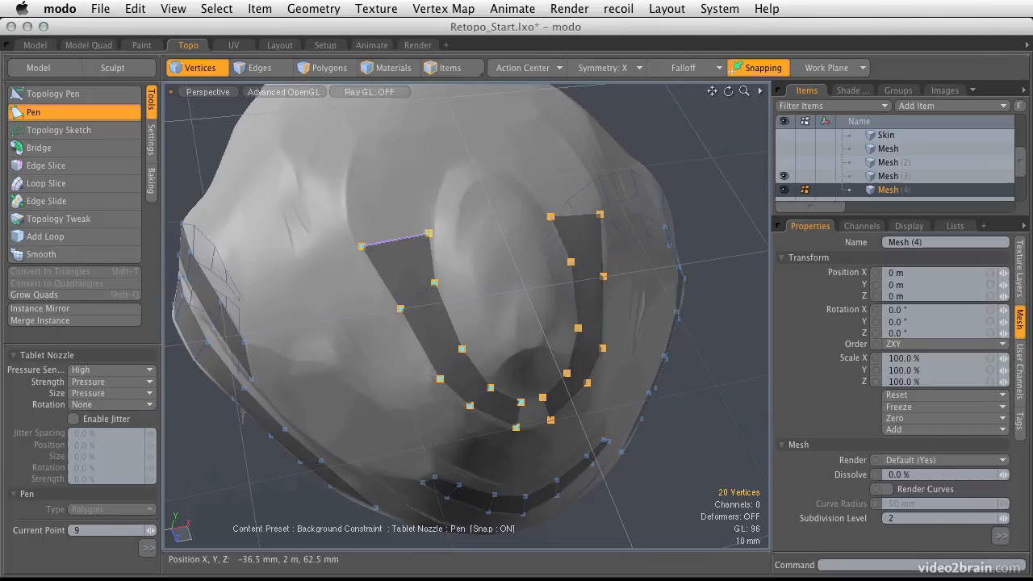
Add two more quads toward the oval's upper end and adjust their outer corner vertices to follow the contour.
left_click_drag(425, 221, 399, 282, "alt")
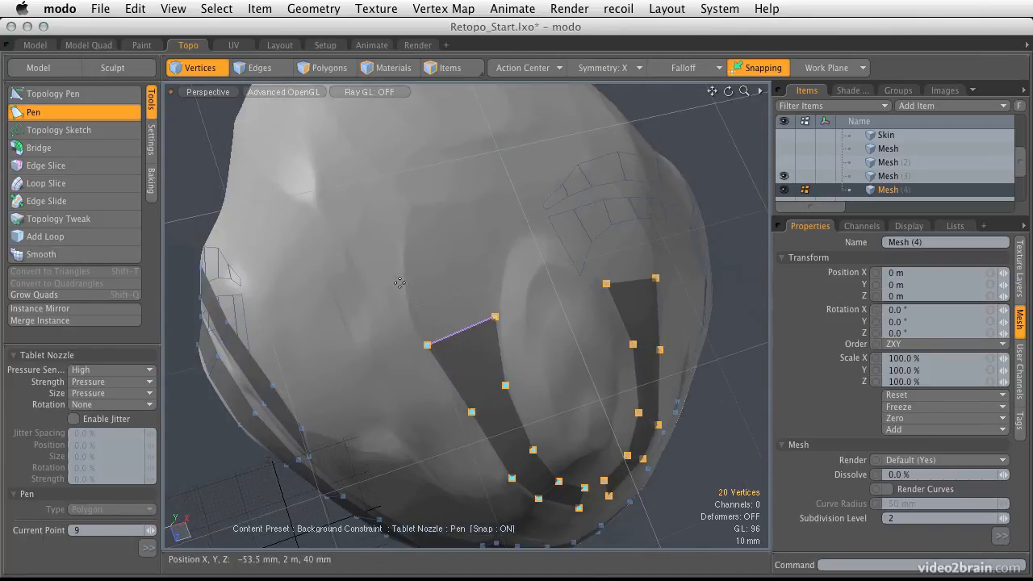
left_click(410, 275)
left_click(492, 266)
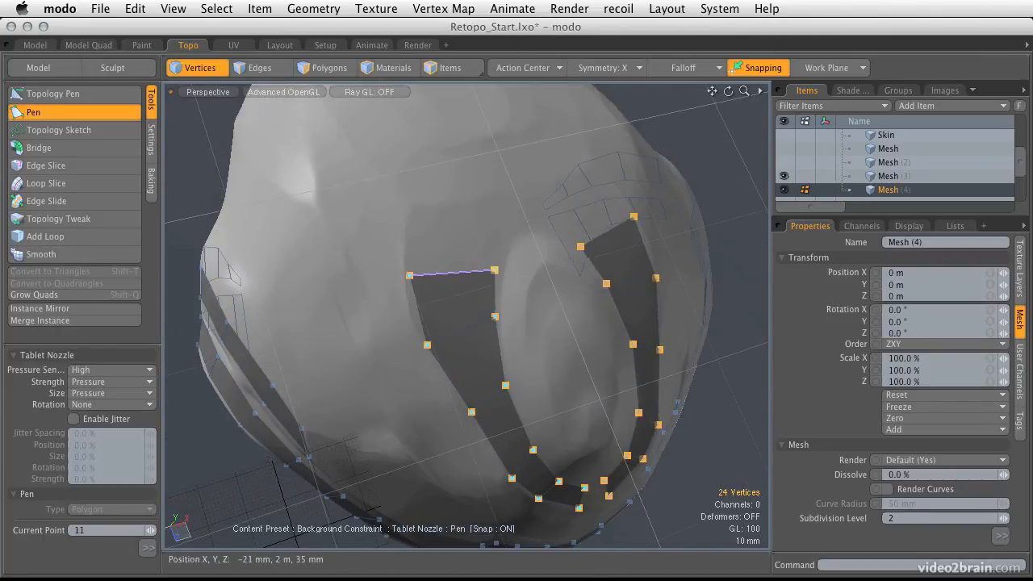
left_click_drag(418, 273, 414, 259)
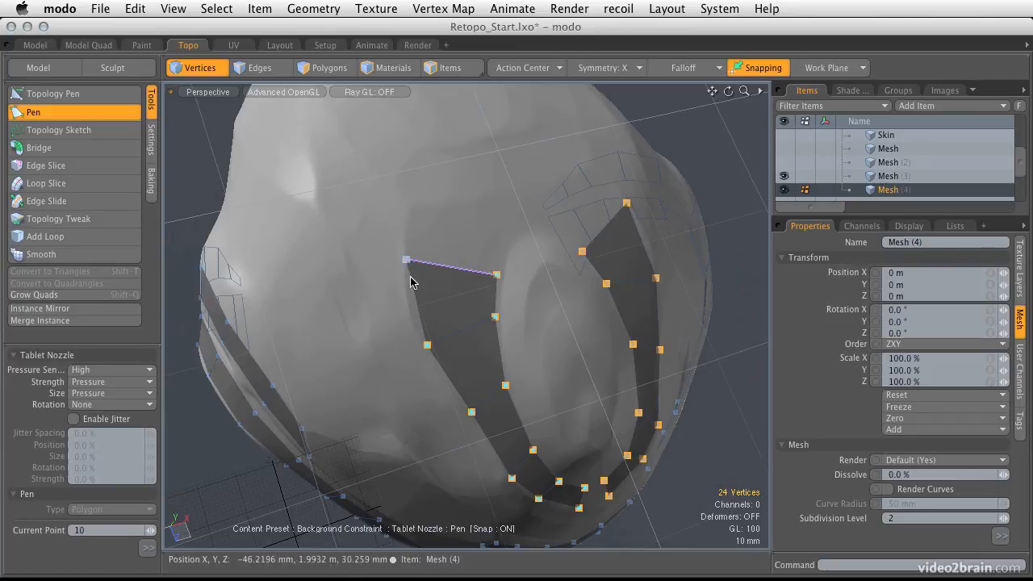
left_click(411, 209)
left_click(502, 231)
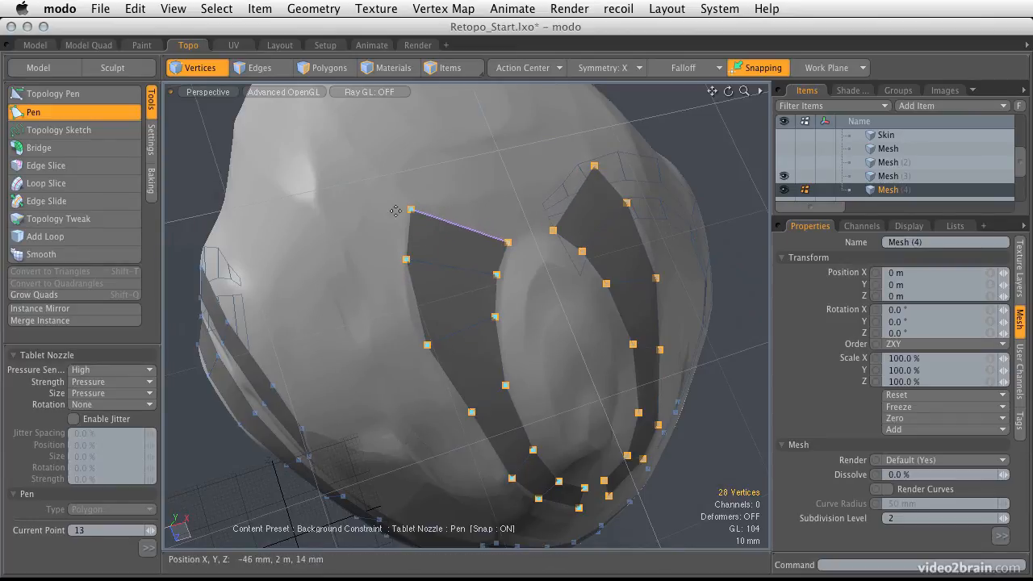
left_click_drag(411, 210, 411, 226)
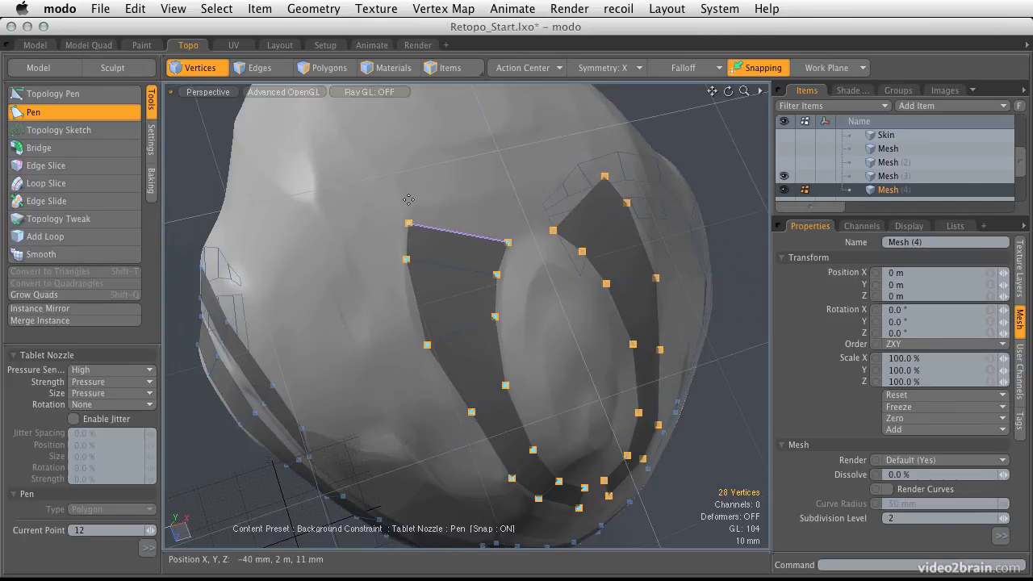
Add a final quad curving toward the centre line above the oval and reposition the neighbouring vertices for an even flow.
left_click(414, 206)
left_click(512, 224)
left_click_drag(512, 225, 395, 212)
left_click_drag(403, 253, 402, 262)
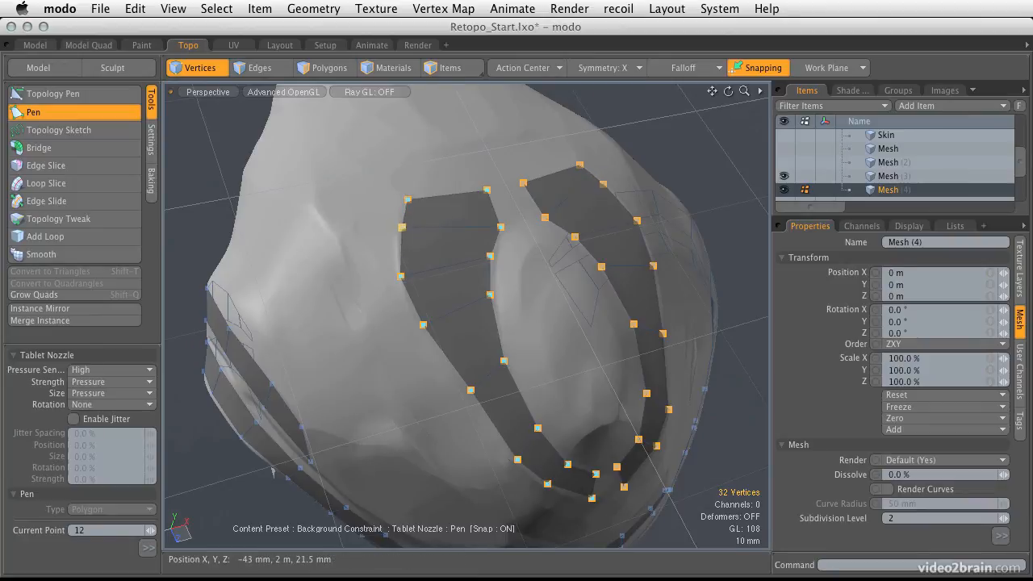
mouse_move(484, 236)
left_mouse_down("alt")
mouse_move(496, 238)
mouse_move(484, 242)
left_mouse_up("alt")
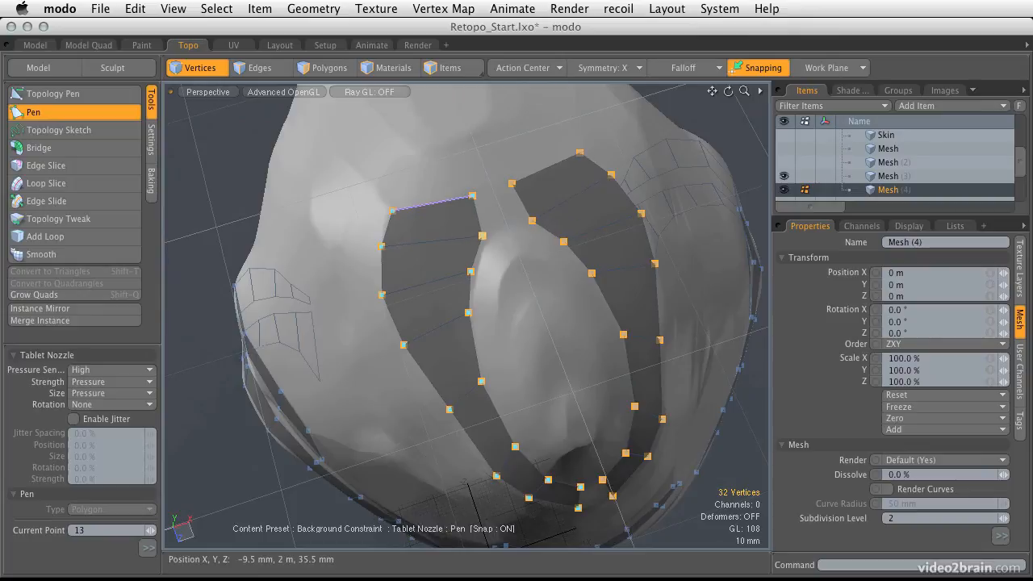
left_click_drag(472, 270, 481, 246, "alt")
key("space")
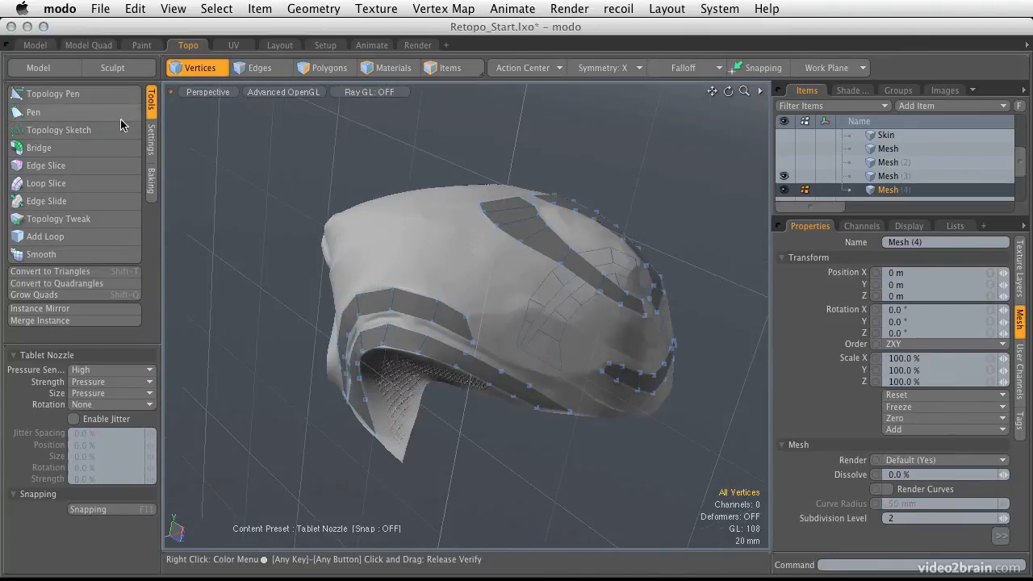
Hide the high-resolution background helmet so only the retopology strips are displayed, and return to the single-viewport modeling layout.
left_click(85, 46)
left_click_drag(664, 174, 614, 189, "alt+shift")
scroll(959, 187, "down", 5)
left_click(826, 149)
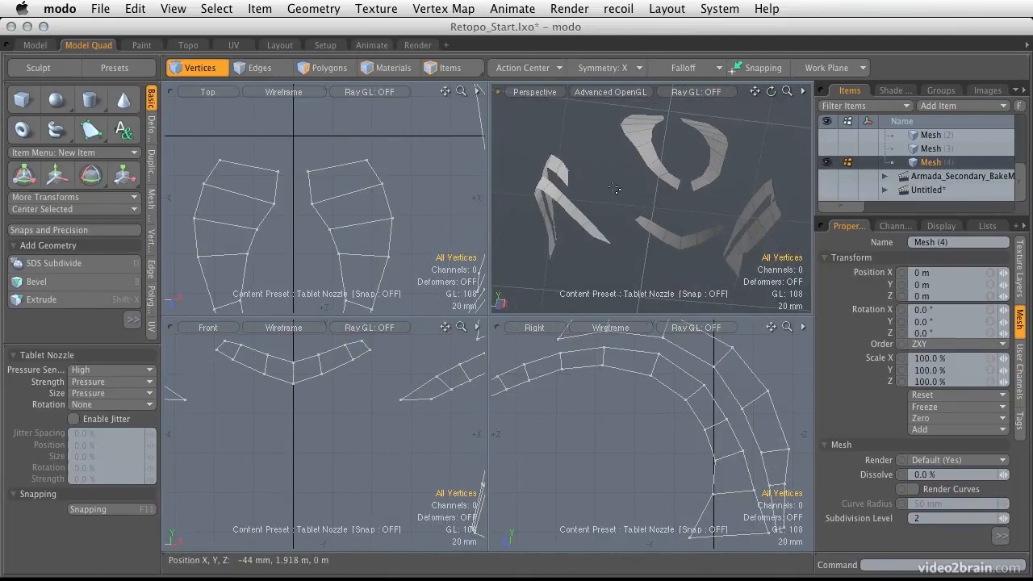
left_click(36, 45)
Examine the shape and curvature of the subdivided retopology strips from the front, above and the sides.
left_click_drag(567, 255, 458, 259, "alt")
left_click_drag(346, 260, 452, 263, "alt")
left_click_drag(452, 263, 362, 242, "alt")
left_click_drag(242, 260, 432, 212, "alt+shift")
left_click_drag(326, 289, 411, 325, "alt")
left_click_drag(361, 252, 528, 239, "alt")
mouse_move(424, 228)
left_mouse_down("alt")
mouse_move(546, 261)
mouse_move(535, 357)
mouse_move(342, 320)
mouse_move(396, 376)
mouse_move(498, 350)
mouse_move(442, 284)
mouse_move(426, 242)
left_mouse_up("alt")
left_click_drag(356, 269, 494, 339, "alt")
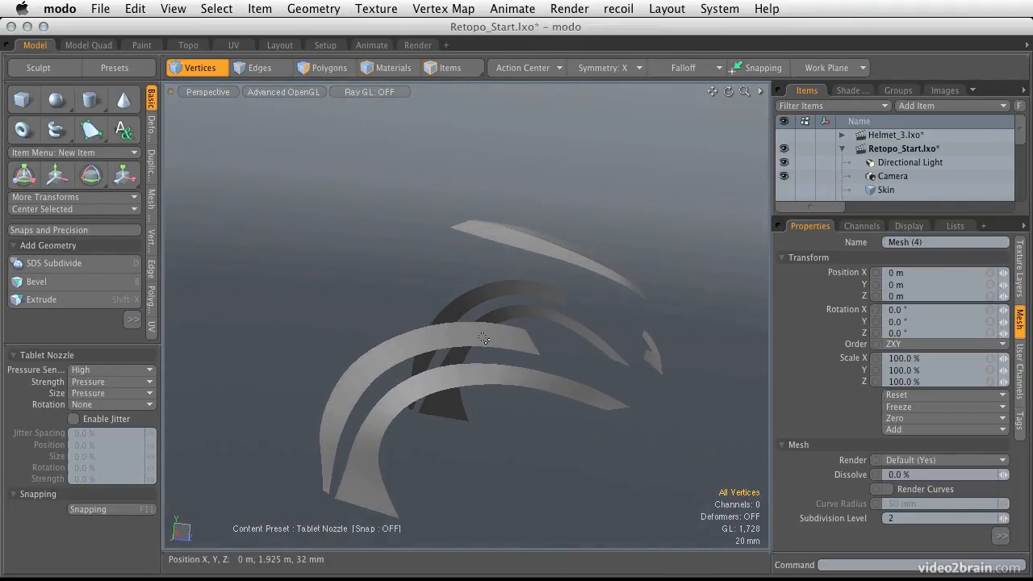
left_click_drag(417, 407, 473, 328, "alt")
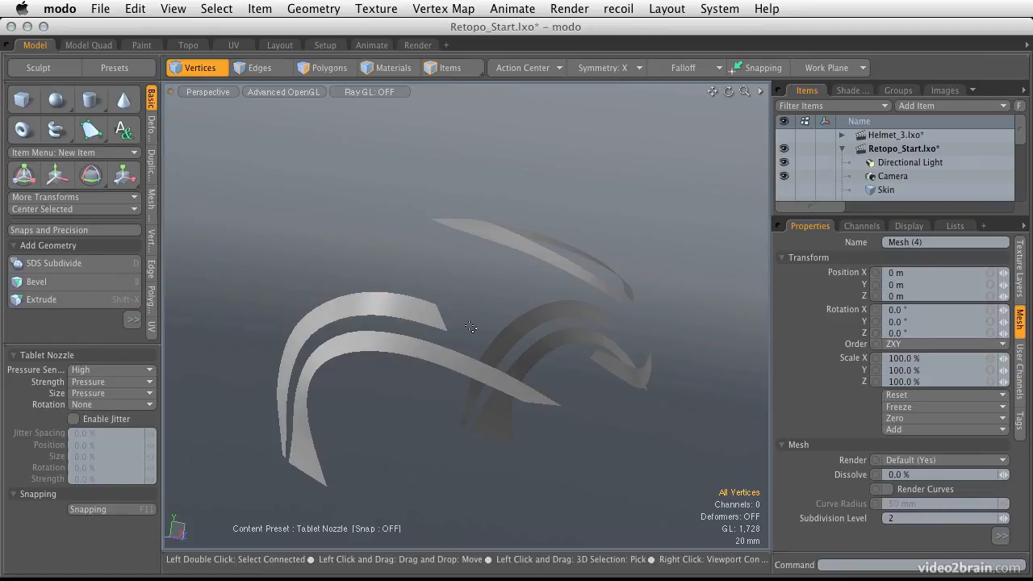
left_click_drag(474, 327, 437, 333, "alt")
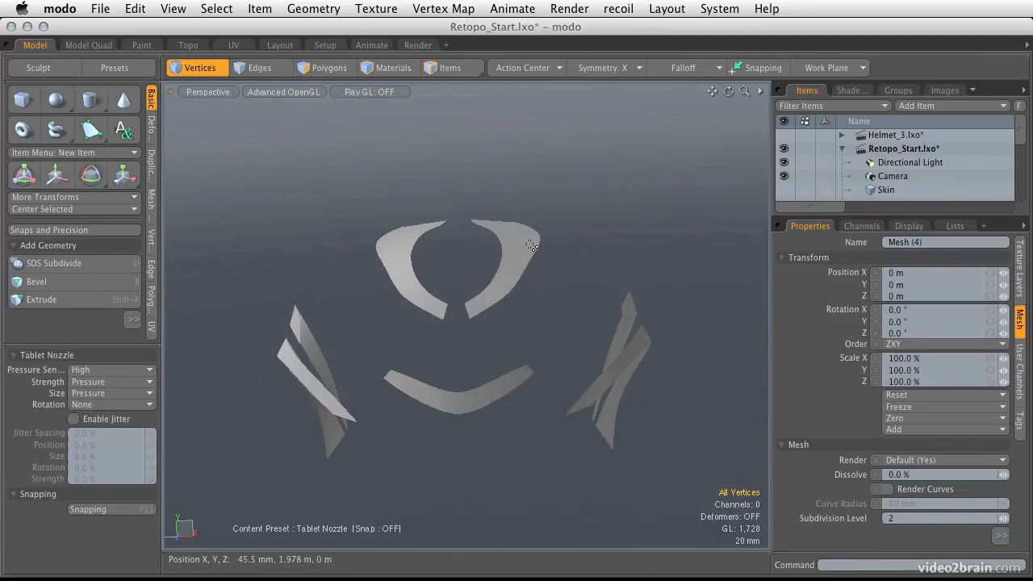
left_click_drag(501, 249, 519, 308, "alt")
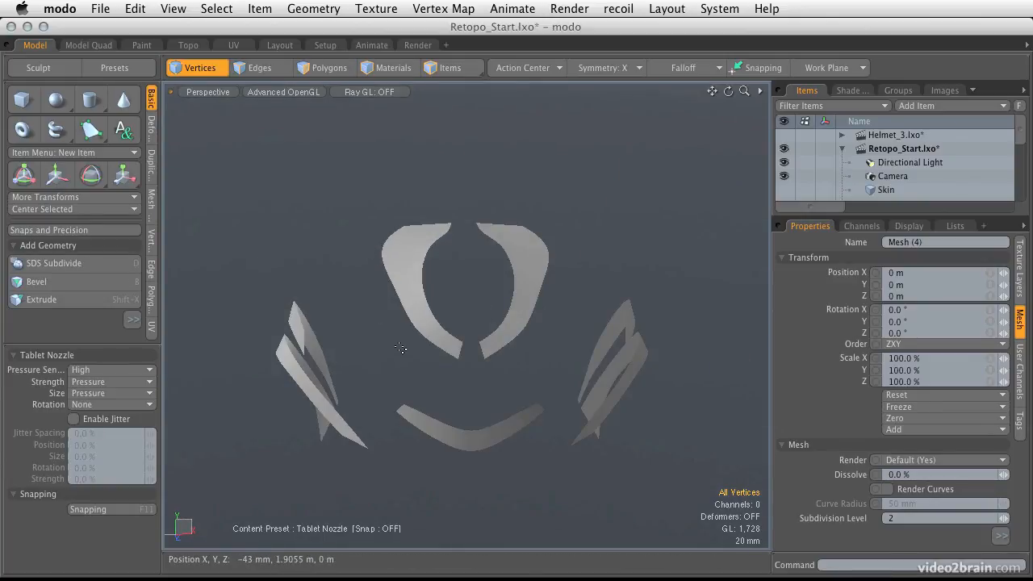
left_click_drag(400, 348, 615, 273, "alt")
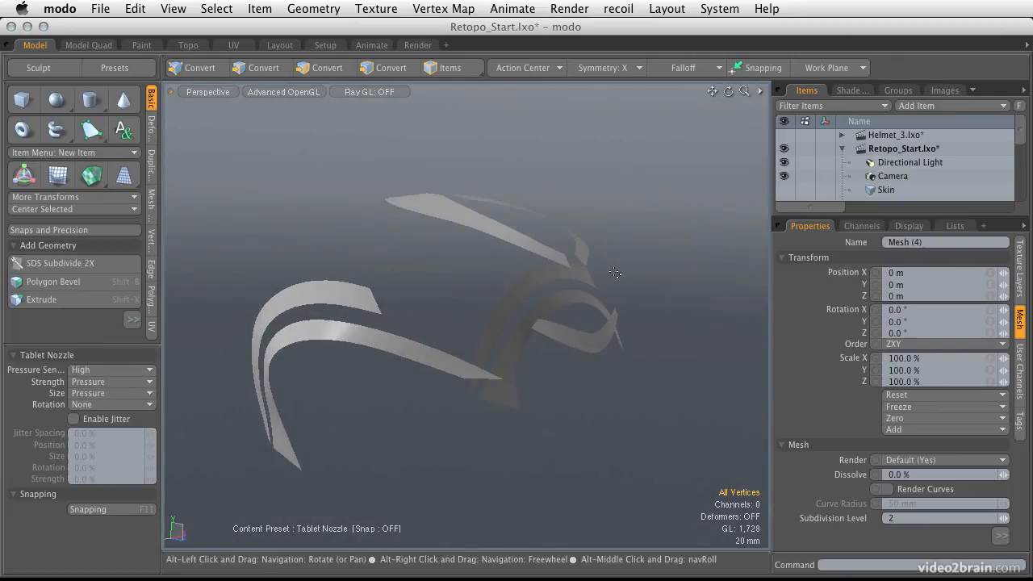